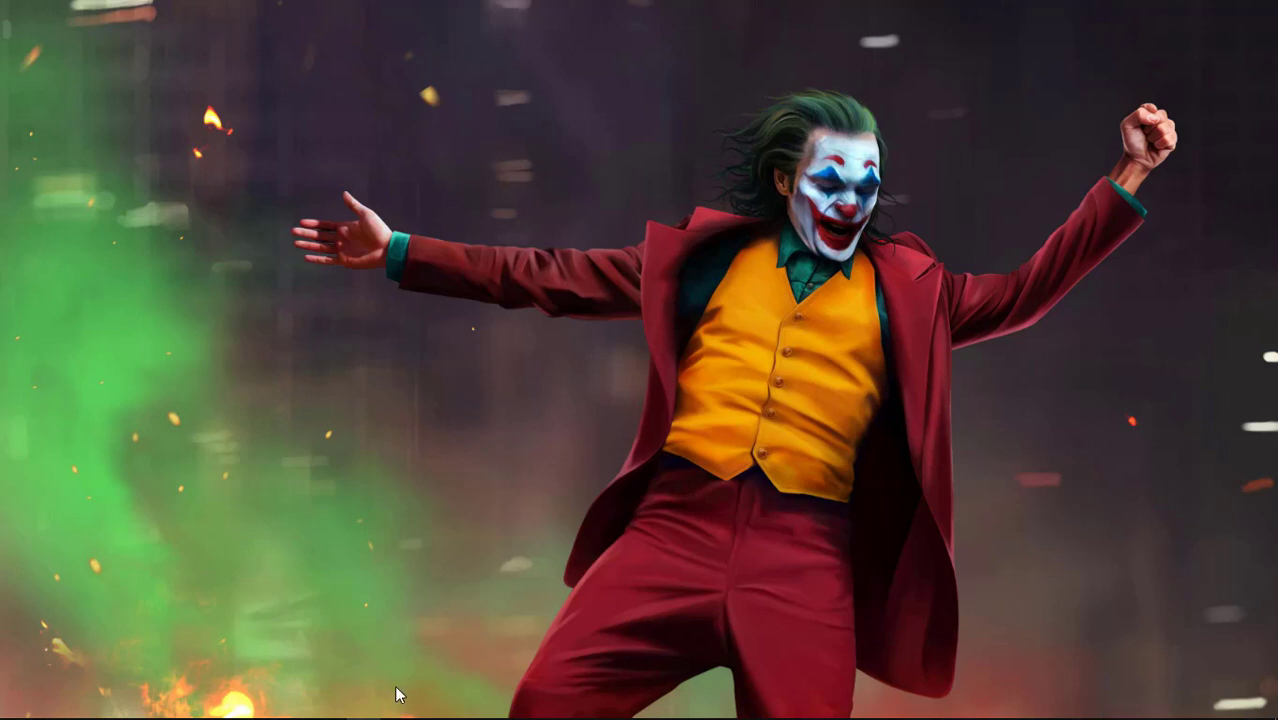
Show the VPN diagram in Photos, zoom into it, then advance to the next image.
{"action": "mouse_move", "coordinate": [410, 692]}
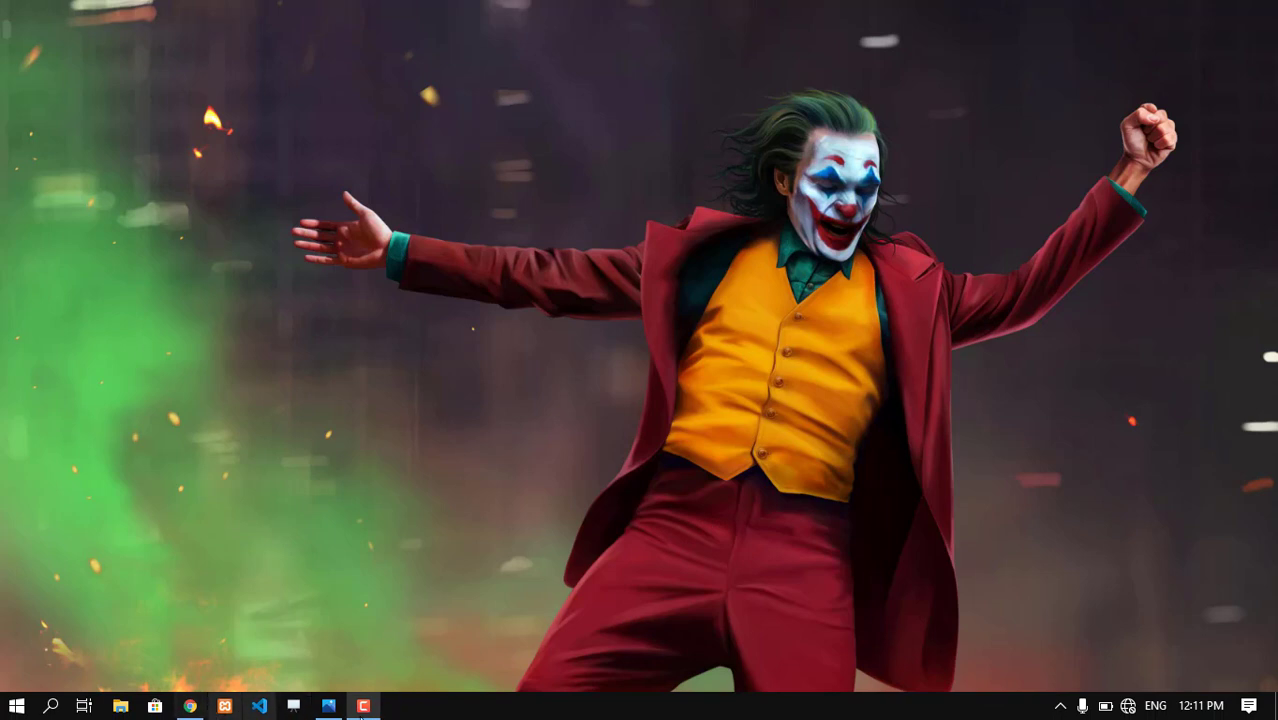
{"action": "left_click", "coordinate": [328, 706]}
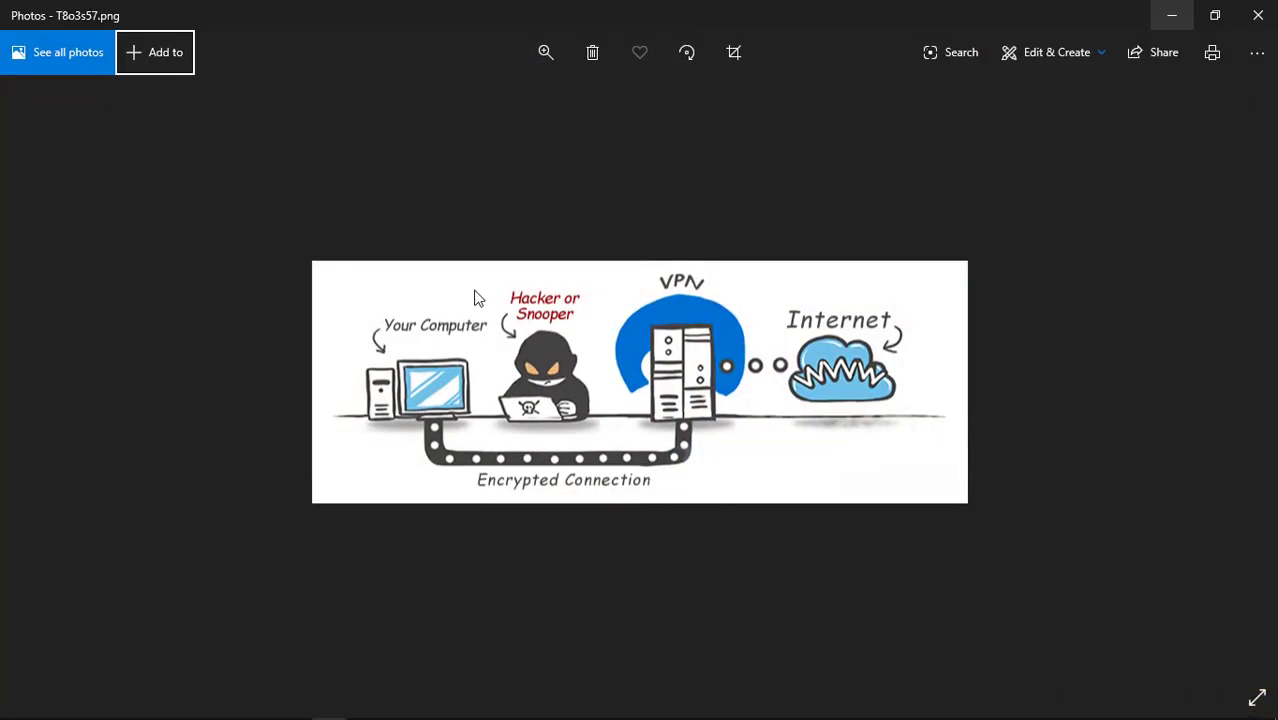
{"action": "scroll", "coordinate": [476, 294], "scroll_direction": "up", "scroll_amount": 2}
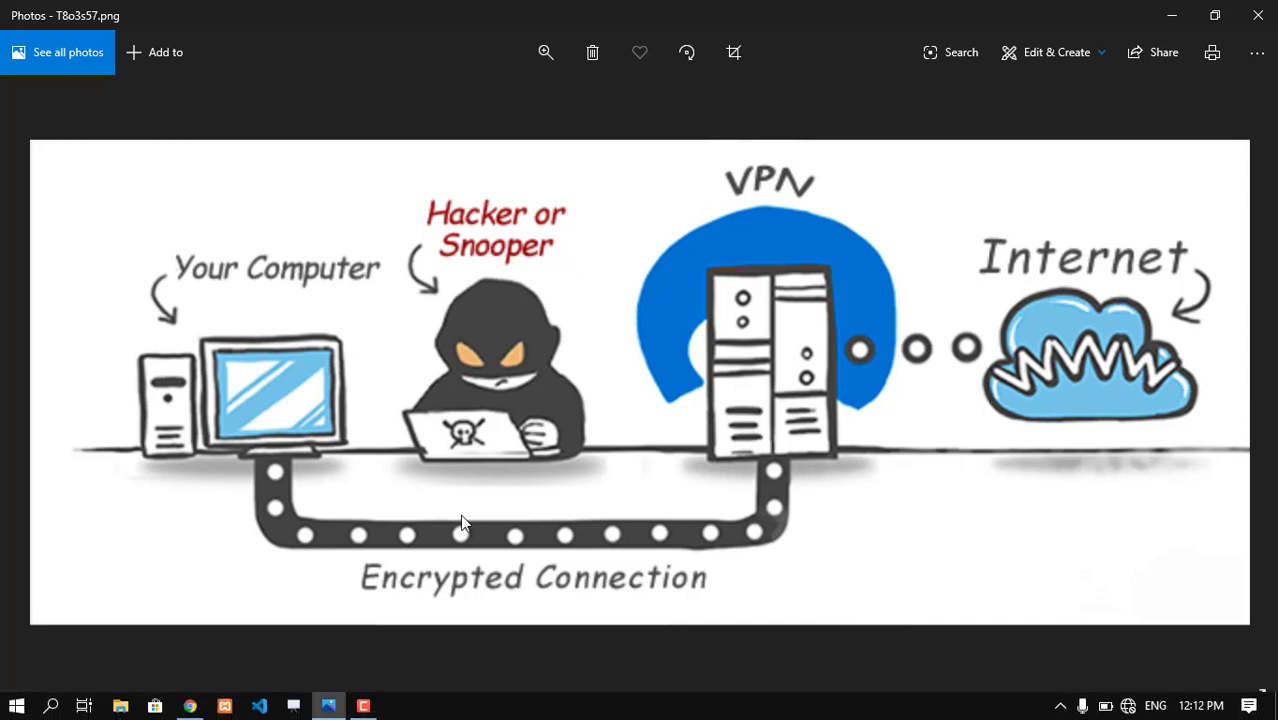
{"action": "scroll", "coordinate": [602, 368], "scroll_direction": "right", "scroll_amount": 2}
{"action": "scroll", "coordinate": [603, 372], "scroll_direction": "right", "scroll_amount": 1}
{"action": "scroll", "coordinate": [603, 372], "scroll_direction": "down", "scroll_amount": 3}
{"action": "key", "text": "Right"}
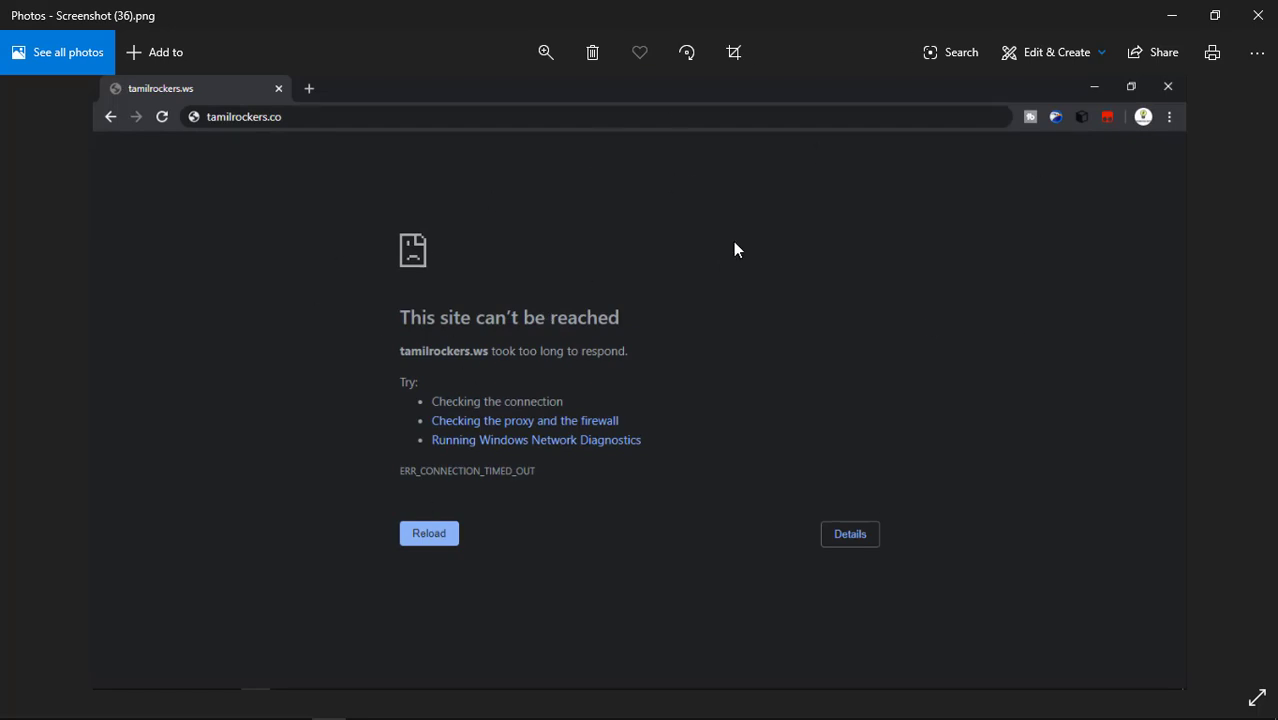
{"action": "key", "text": "Left"}
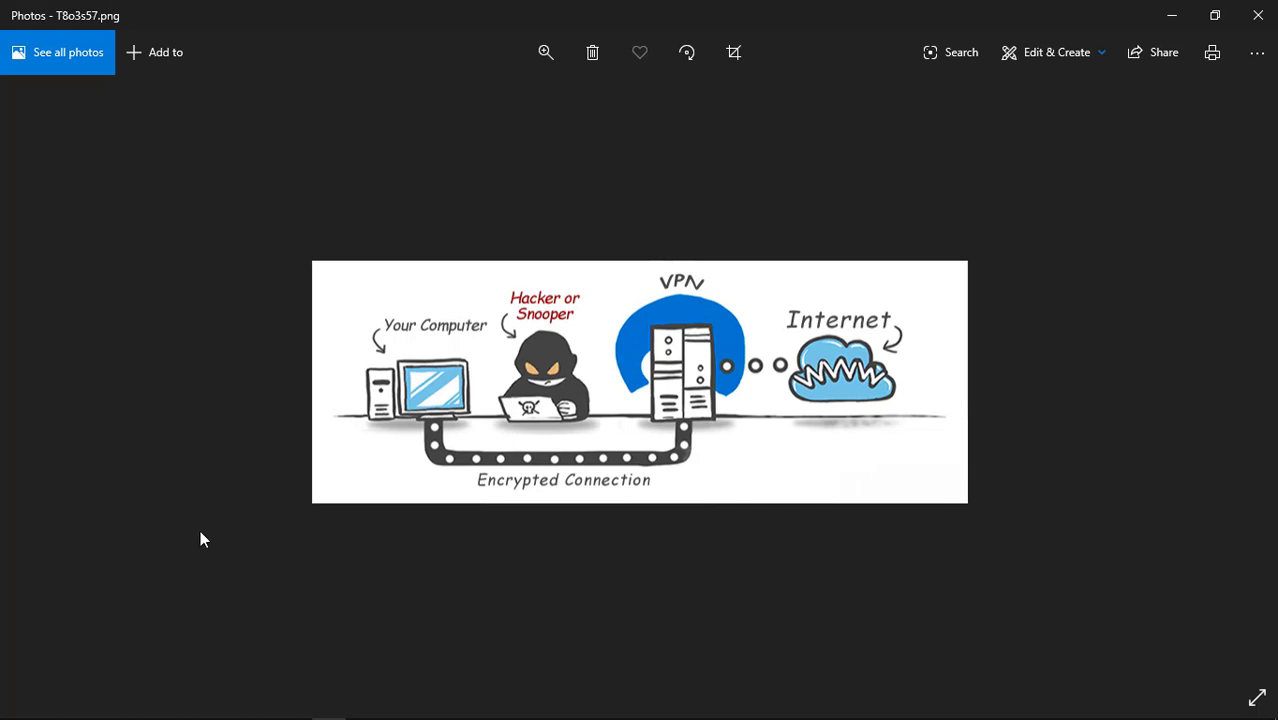
{"action": "scroll", "coordinate": [804, 372], "scroll_direction": "up", "scroll_amount": 2}
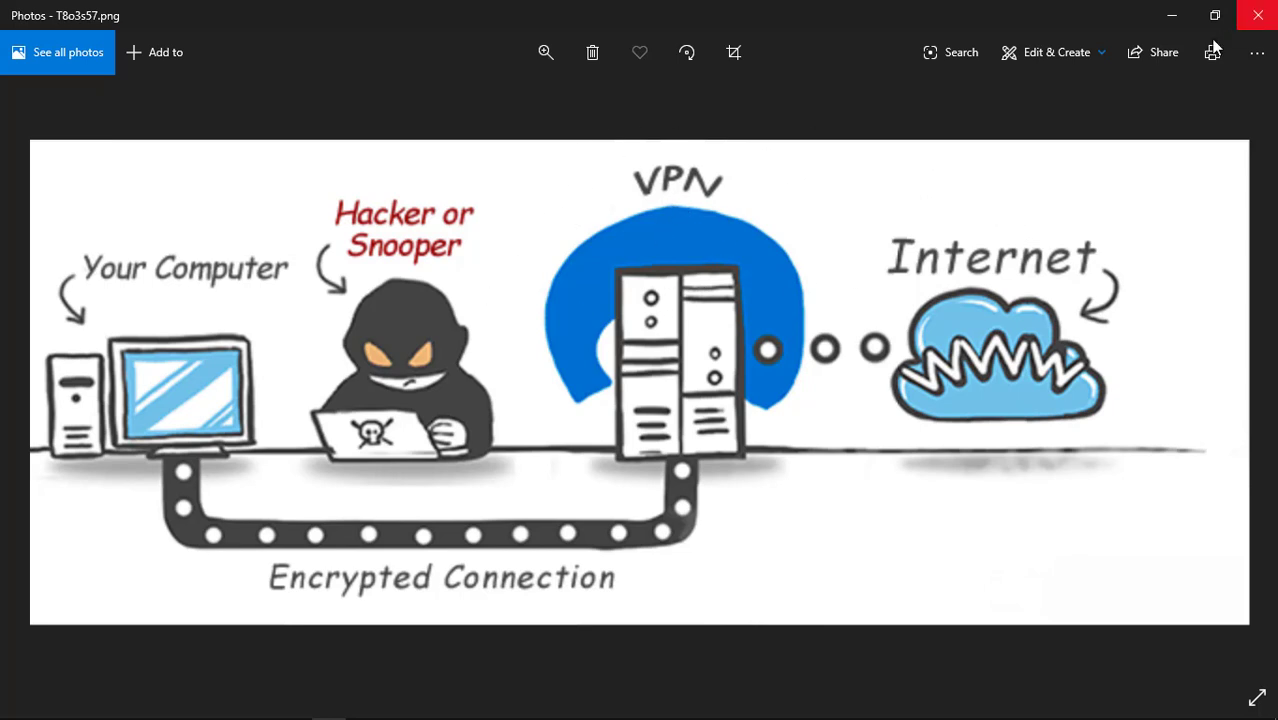
Minimise the Photos viewer to reveal the desktop.
{"action": "left_click", "coordinate": [1168, 14]}
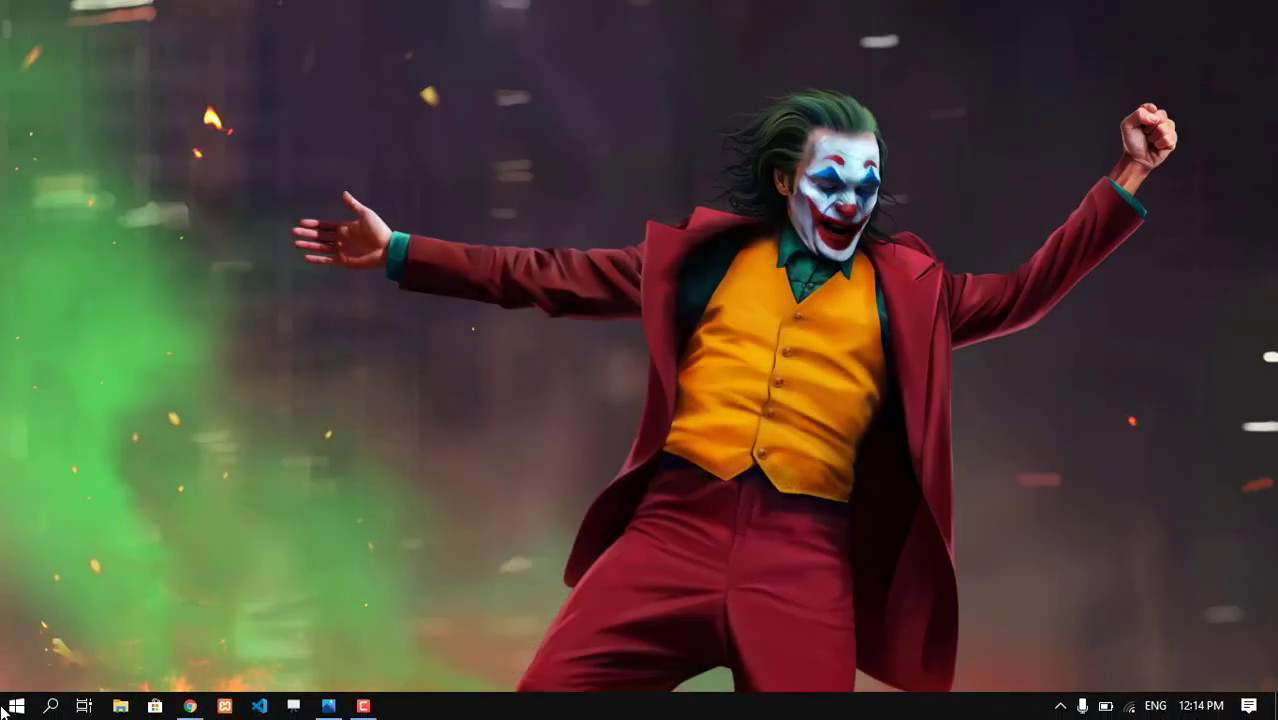
Search 'opera browser' in Chrome and open the opera.com result.
{"action": "left_click", "coordinate": [200, 712]}
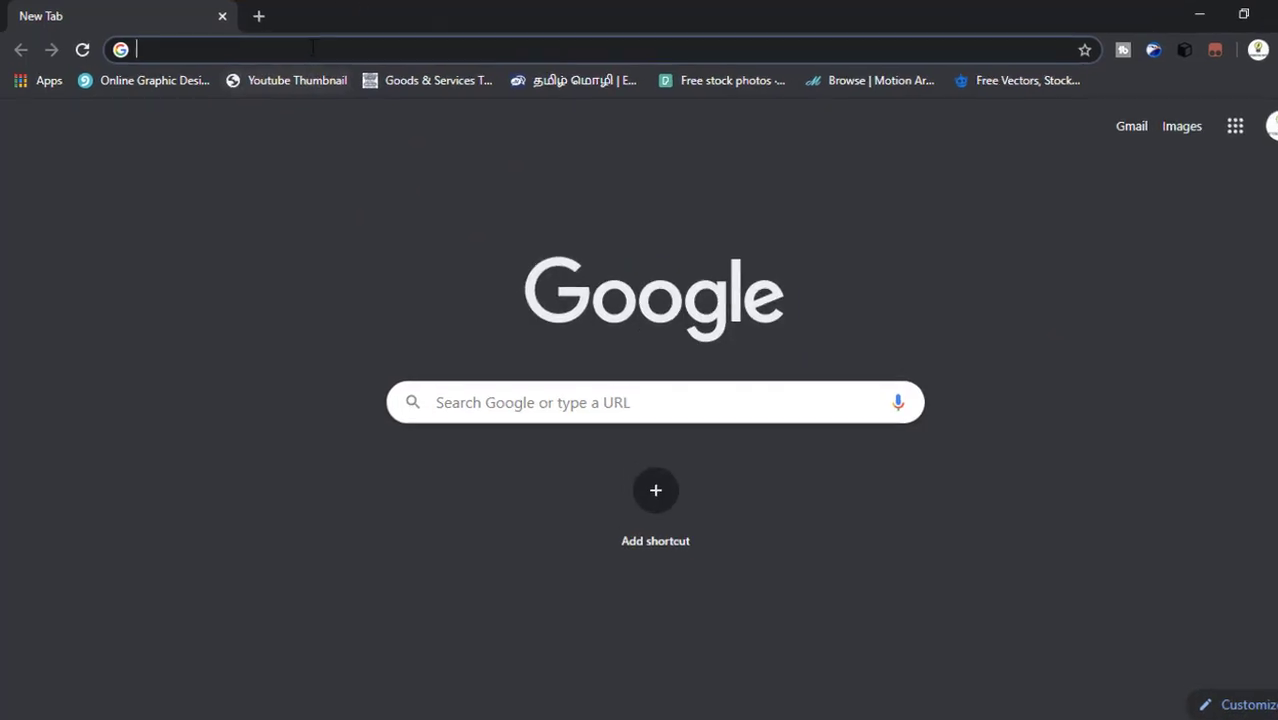
{"action": "type", "text": "o"}
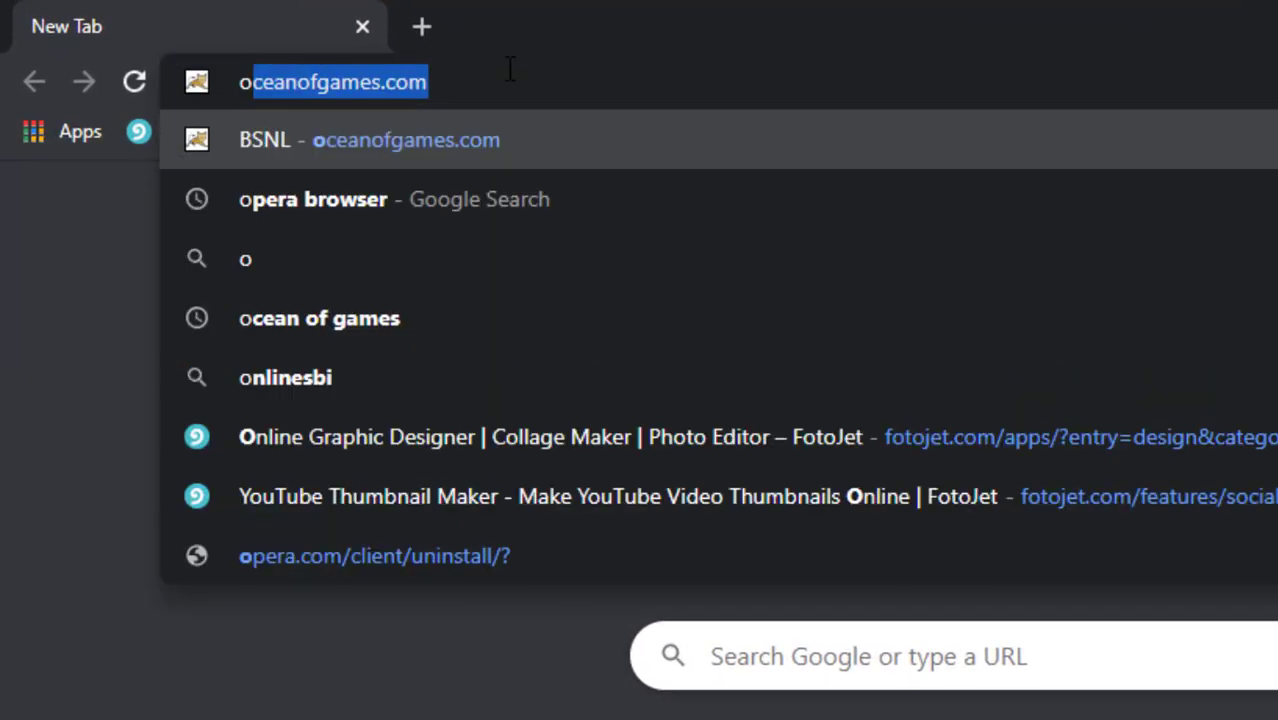
{"action": "type", "text": "p"}
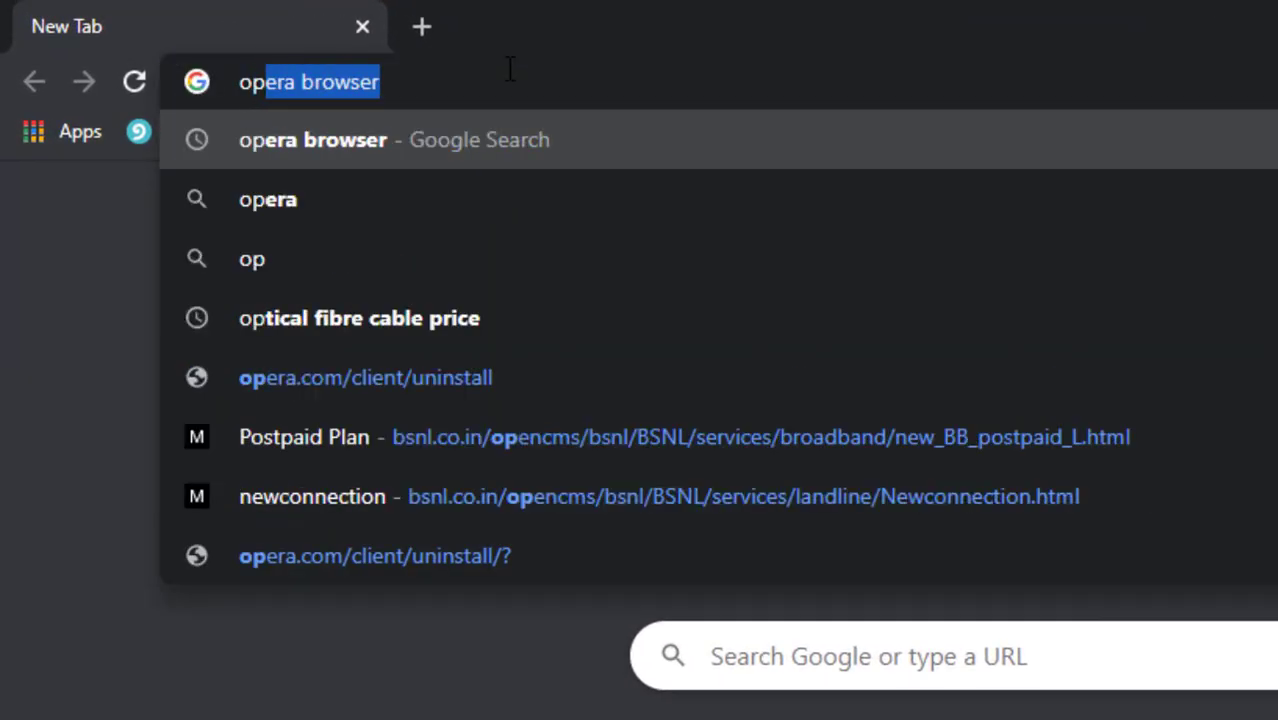
{"action": "type", "text": "er"}
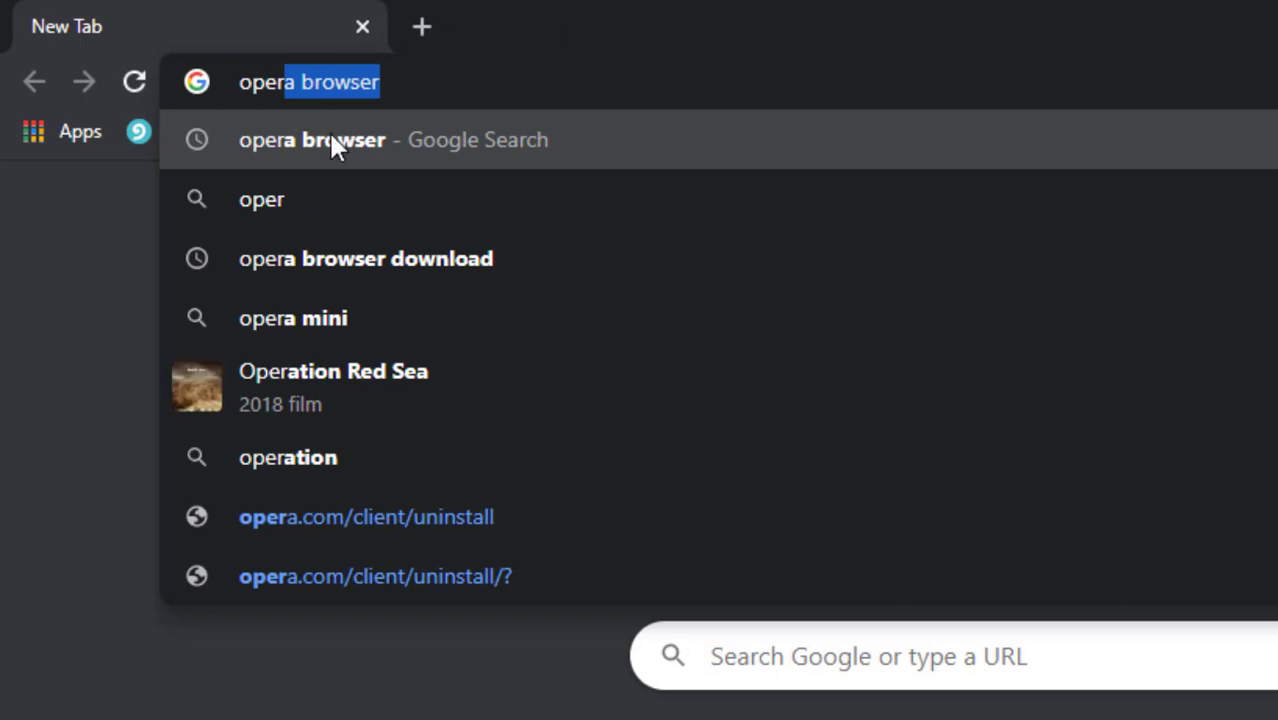
{"action": "left_click", "coordinate": [328, 136]}
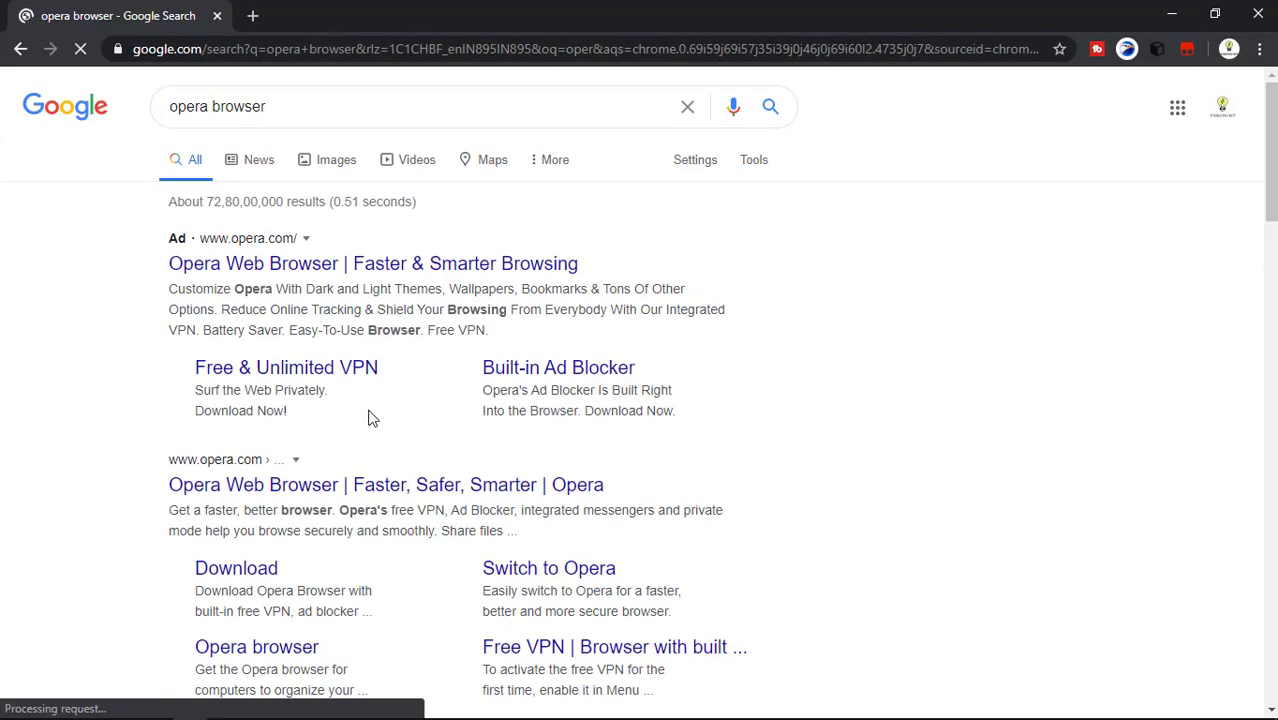
{"action": "left_click", "coordinate": [440, 490]}
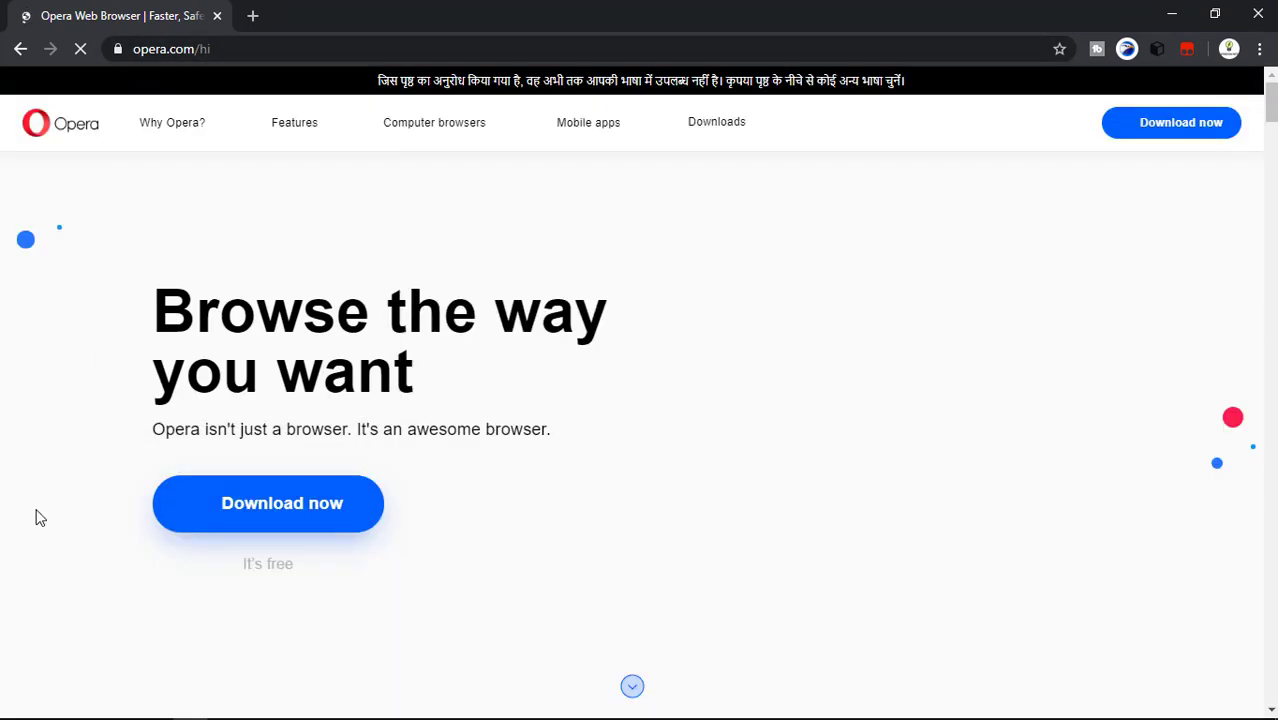
Download the Opera installer via Download now and open a new blank tab.
{"action": "left_click", "coordinate": [316, 510]}
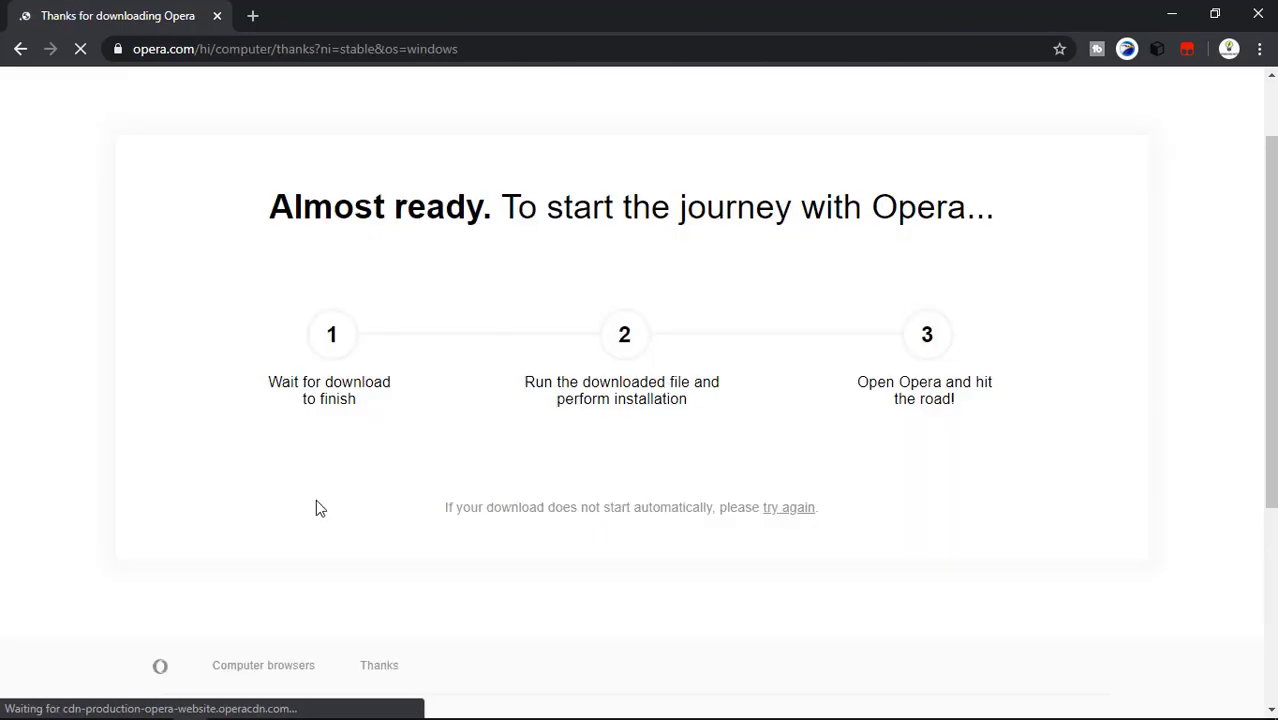
{"action": "left_click", "coordinate": [253, 16]}
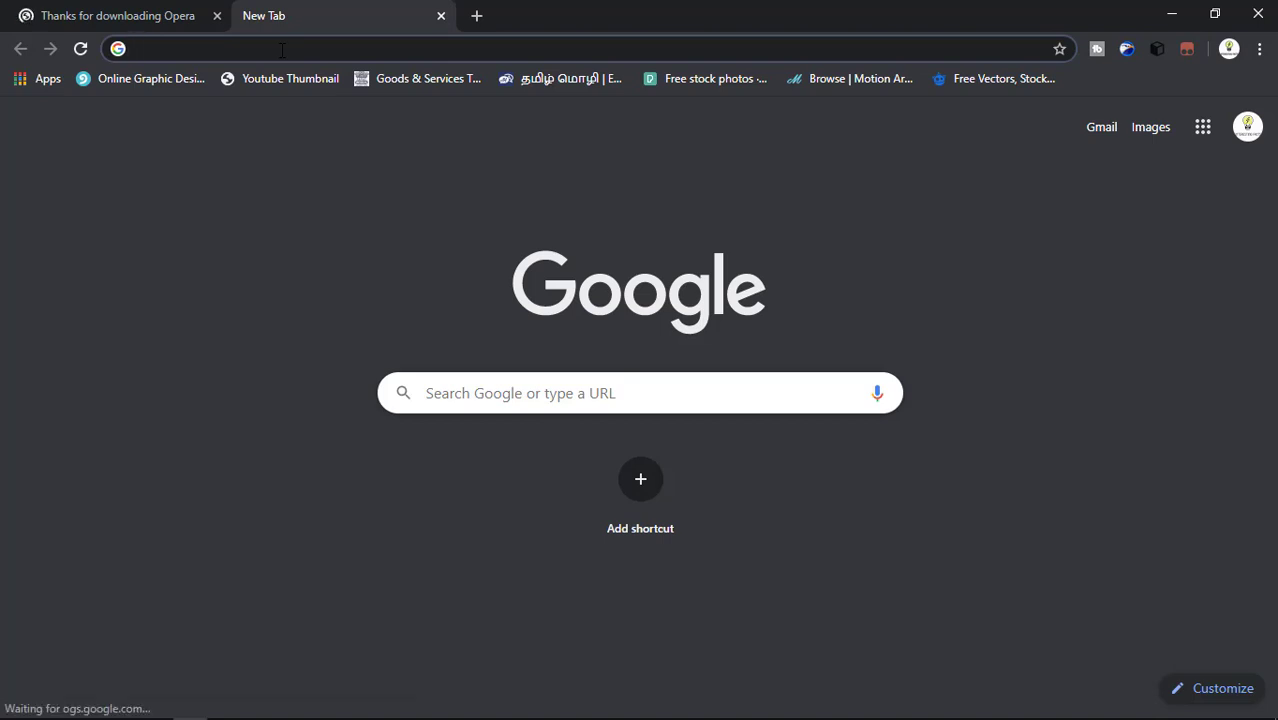
Type a stray 'unblock' query in the new tab, then close that tab.
{"action": "type", "text": "unblock"}
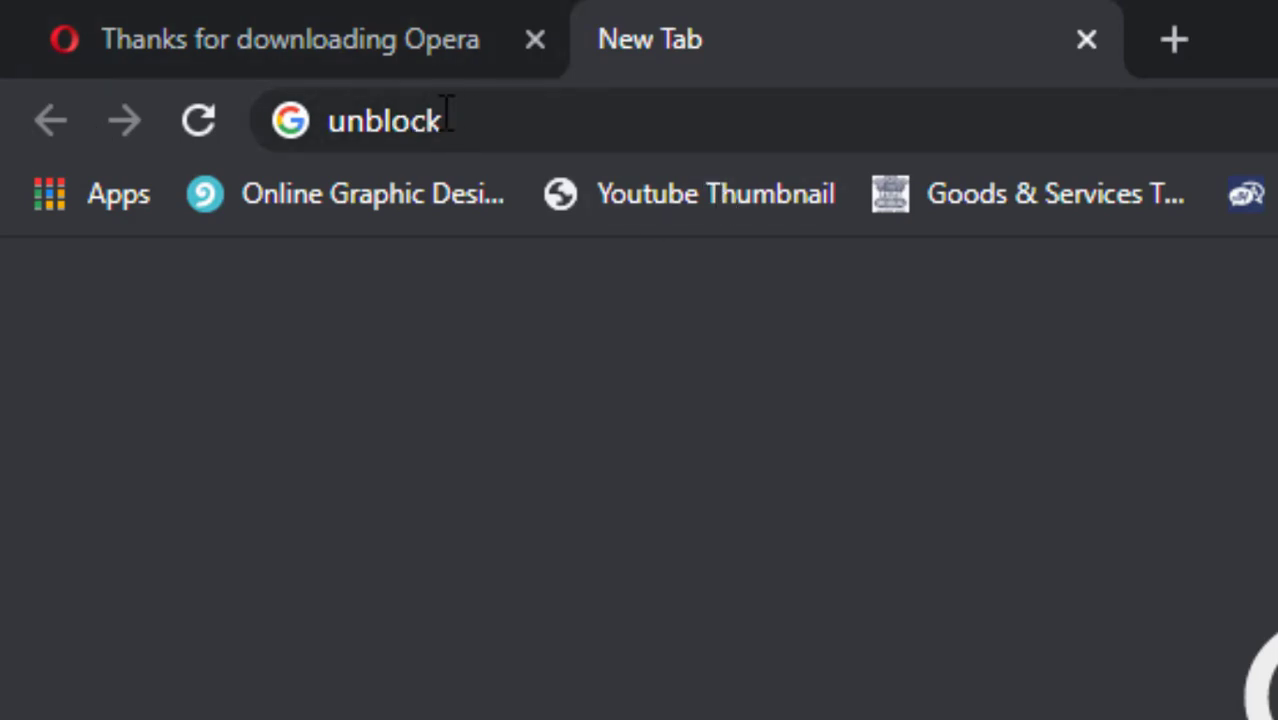
{"action": "left_click", "coordinate": [480, 114]}
{"action": "left_click", "coordinate": [507, 114]}
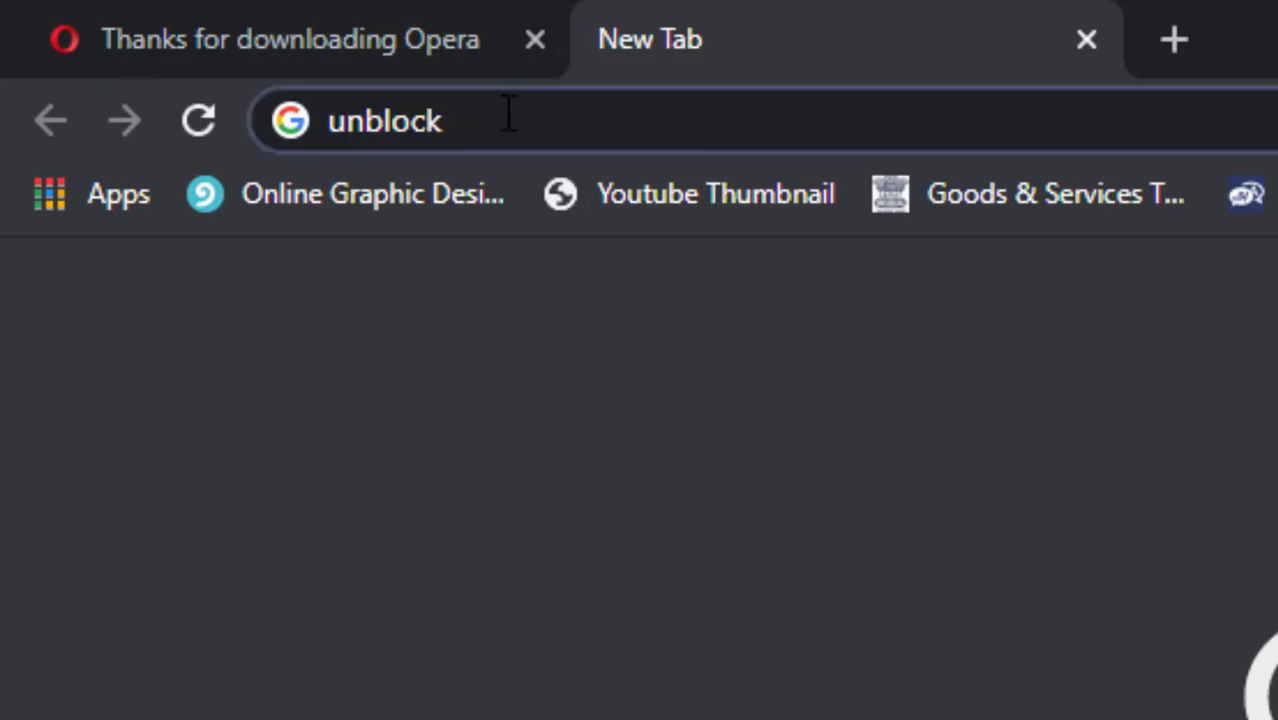
{"action": "type", "text": "hdhjgjg"}
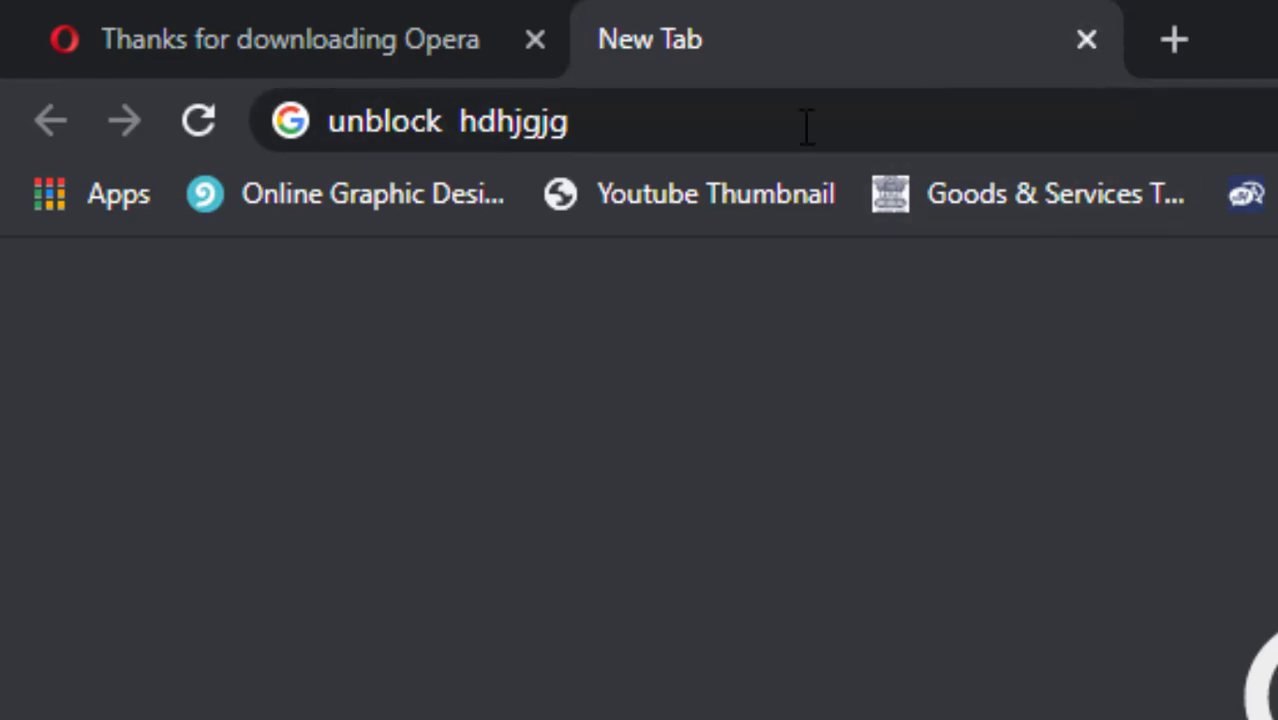
{"action": "triple_click", "coordinate": [675, 123]}
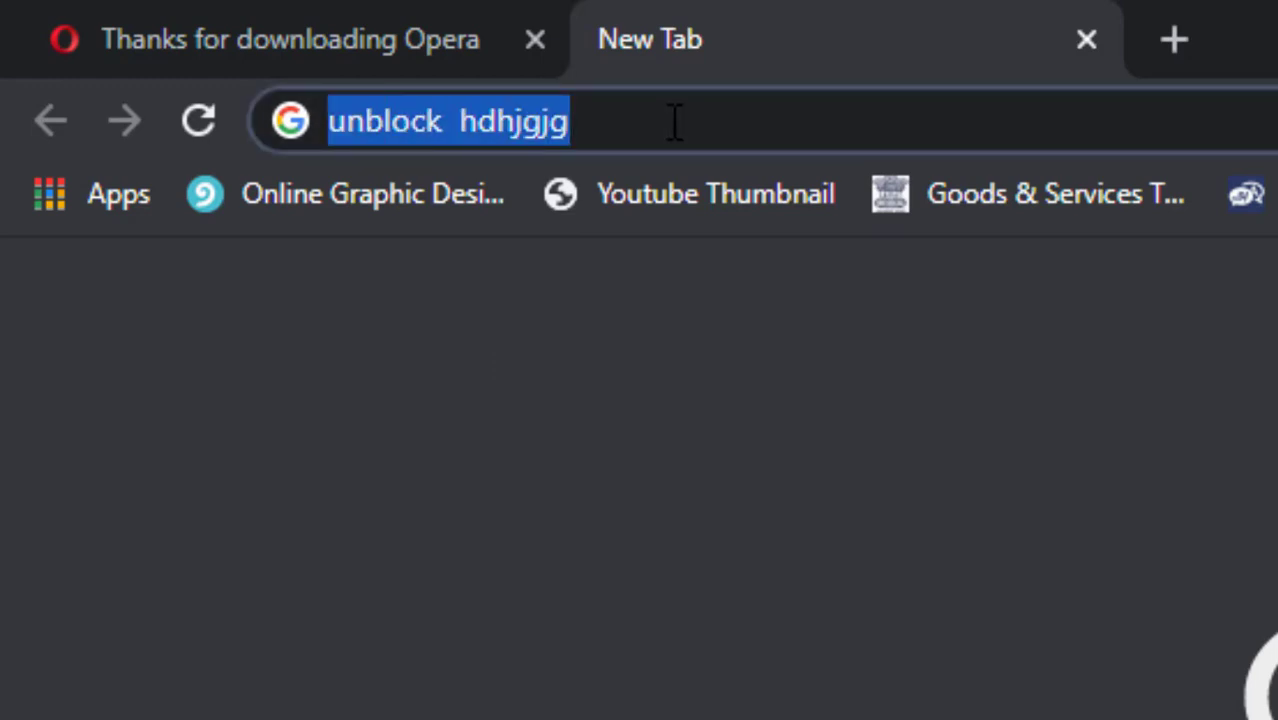
{"action": "left_click", "coordinate": [593, 138]}
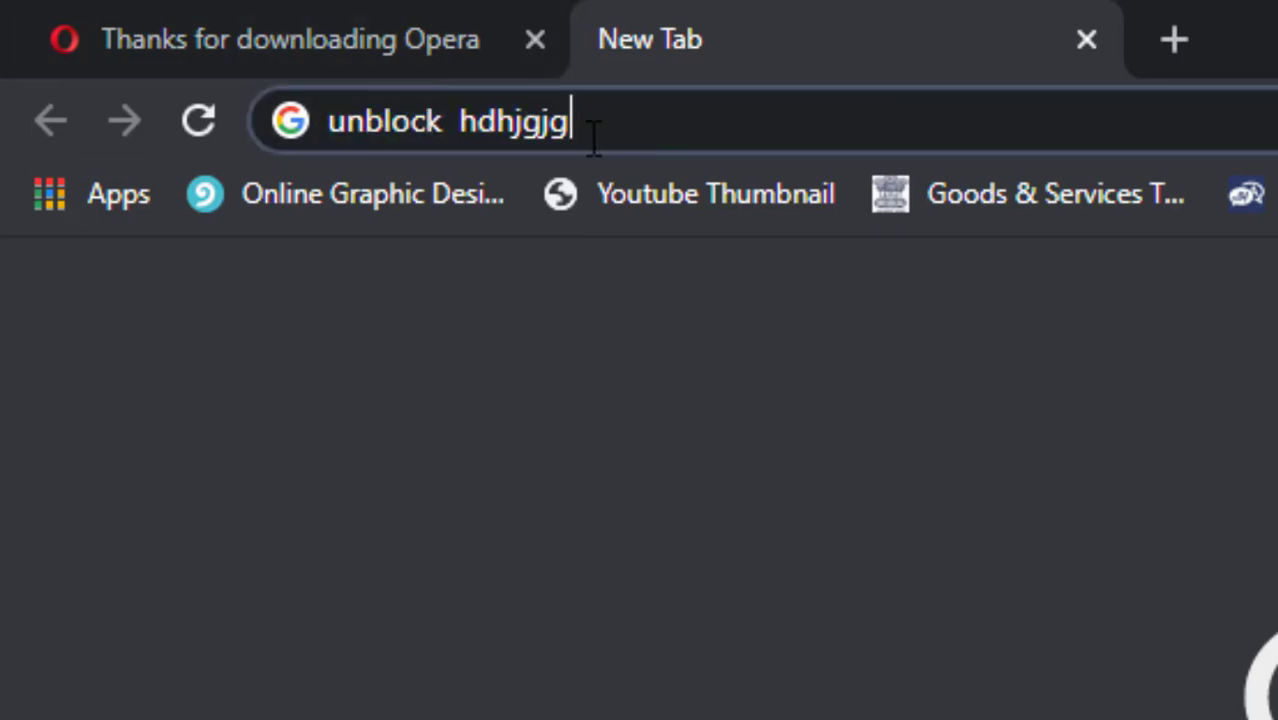
{"action": "left_click", "coordinate": [1086, 40]}
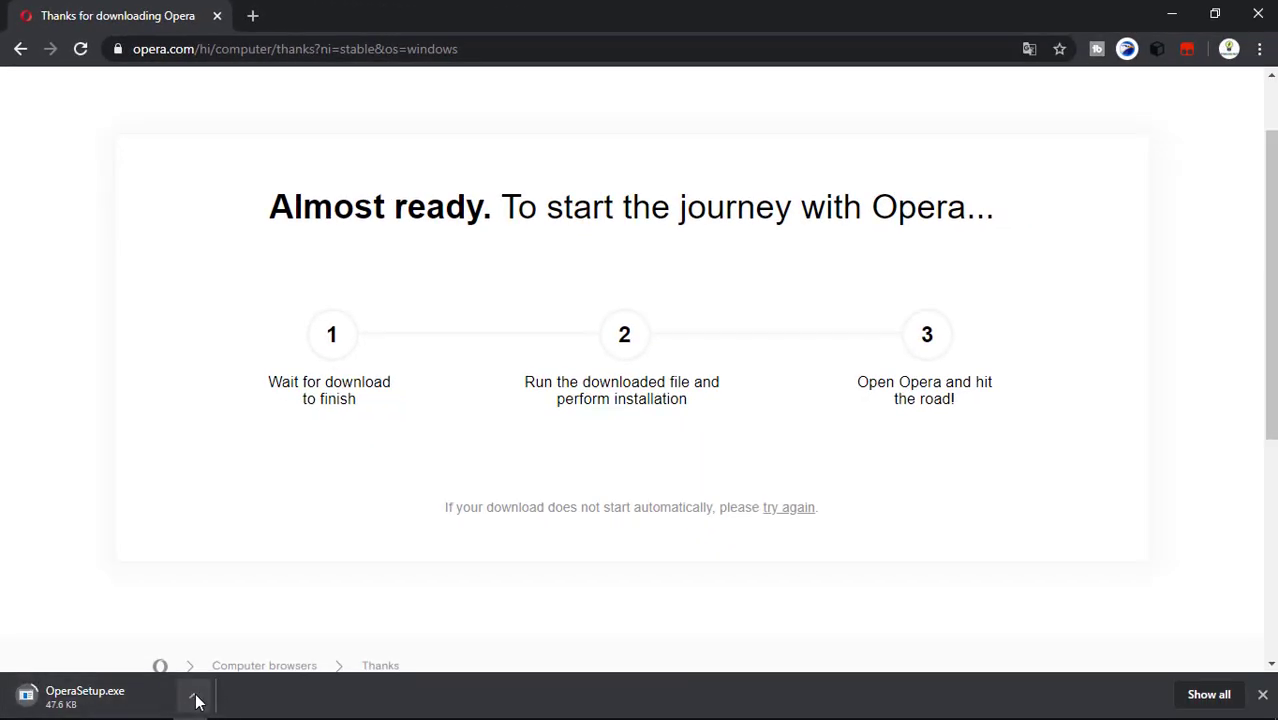
Cancel the duplicate Opera download and run OperaSetup.exe from Downloads.
{"action": "left_click", "coordinate": [196, 700]}
{"action": "left_click", "coordinate": [194, 698]}
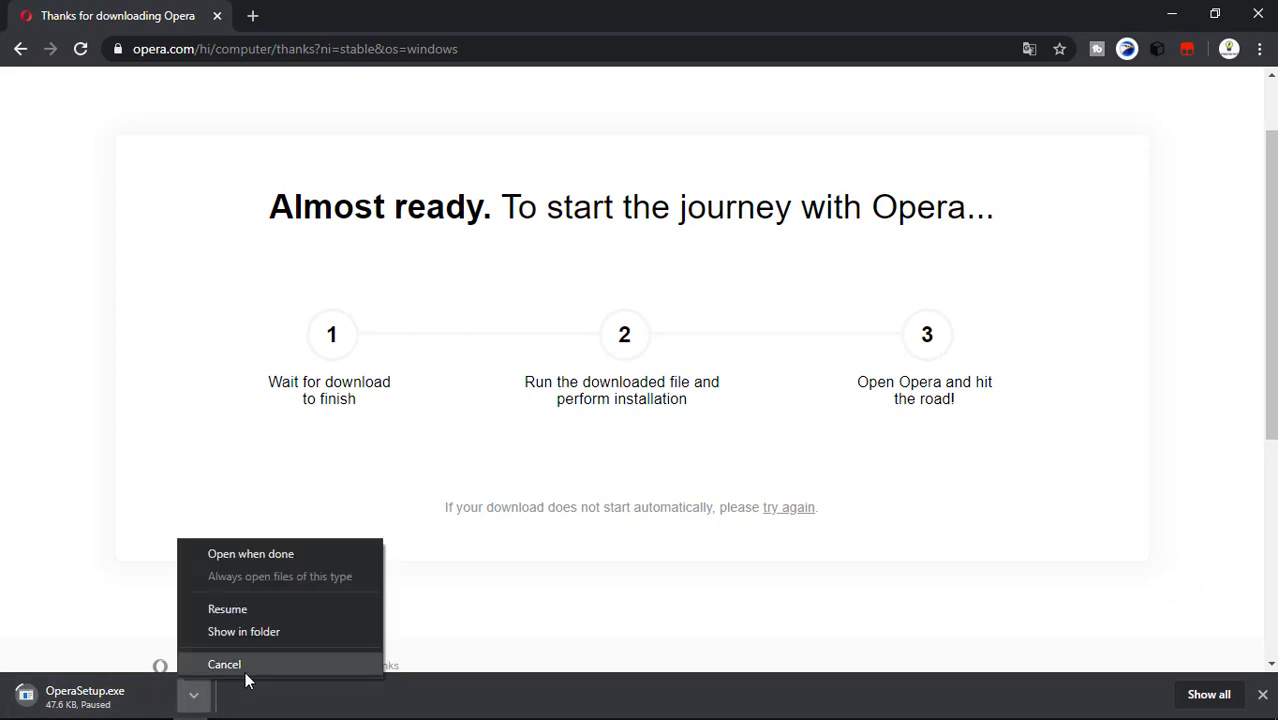
{"action": "left_click", "coordinate": [245, 666]}
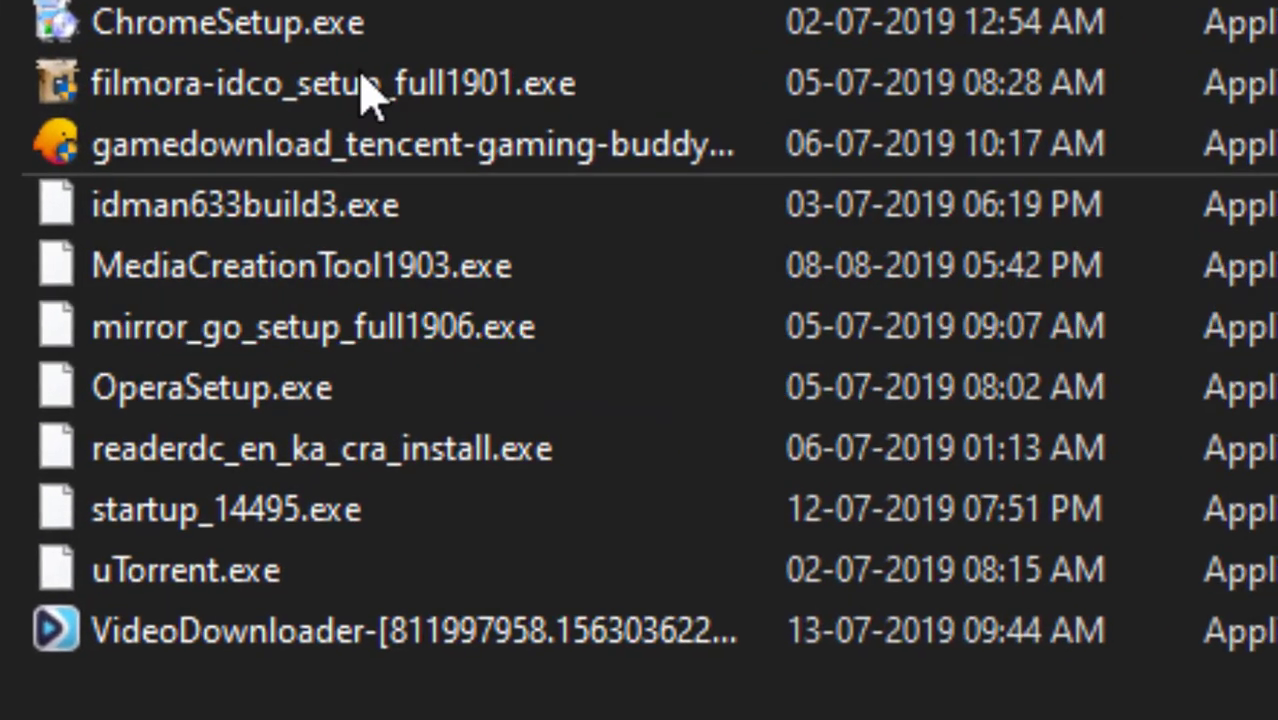
{"action": "double_click", "coordinate": [262, 410]}
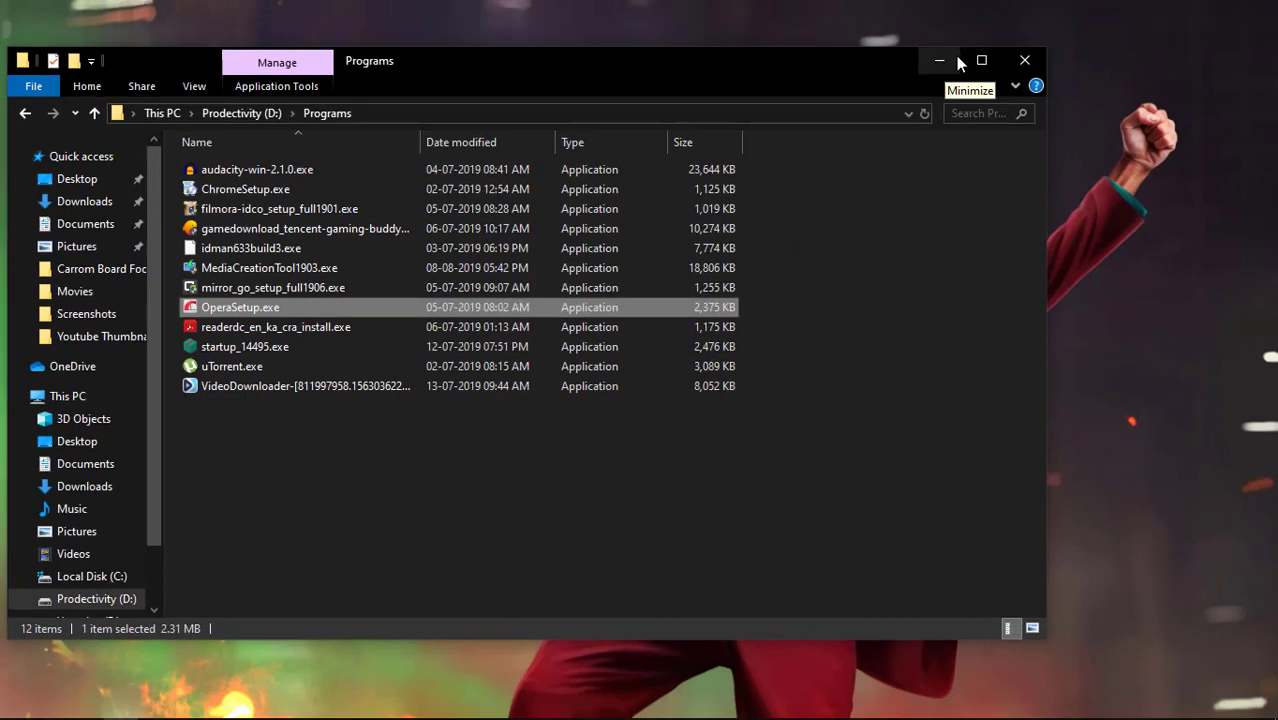
Install Opera from the installer dialog and let setup complete.
{"action": "left_click", "coordinate": [941, 64]}
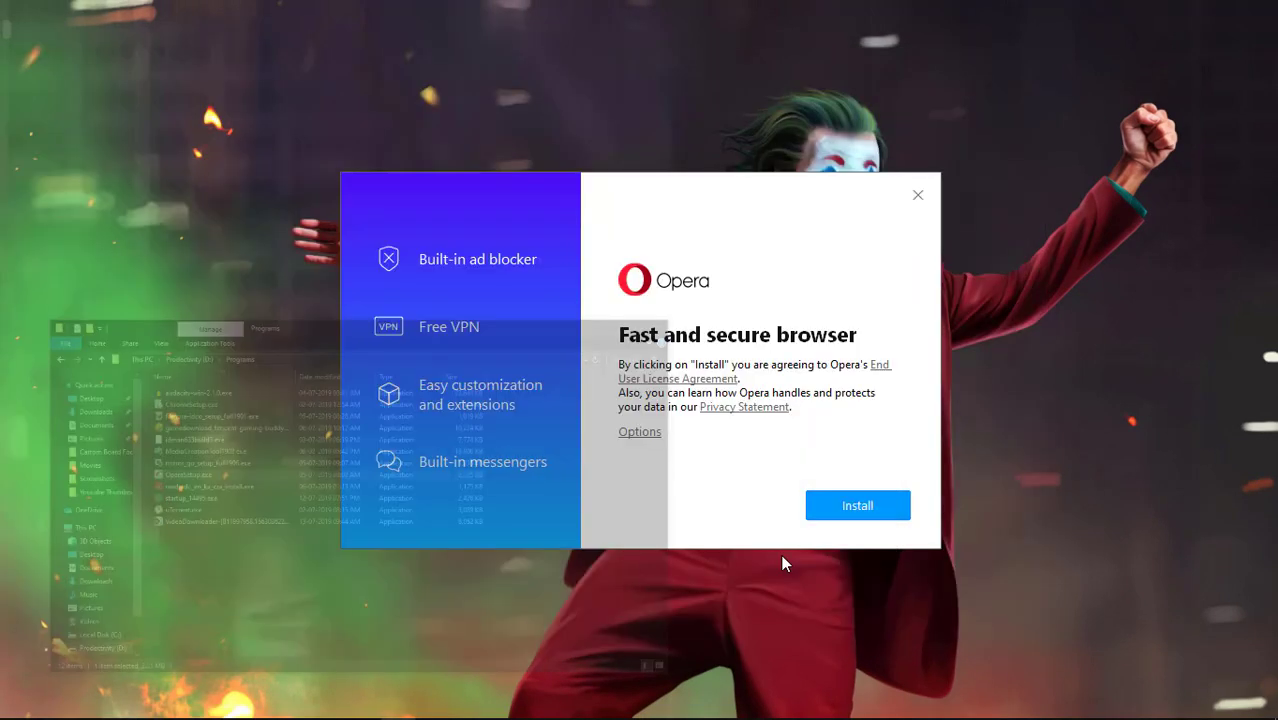
{"action": "left_click", "coordinate": [857, 503]}
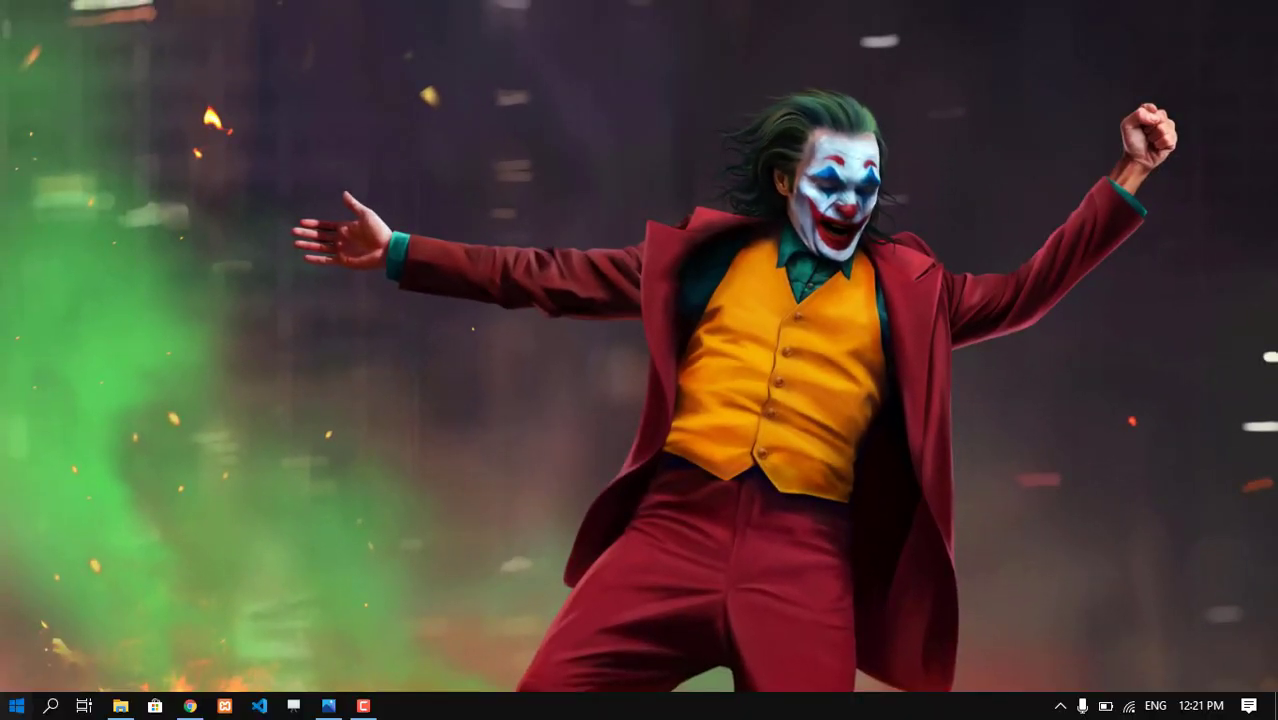
Launch Opera from Start and go to the VPN settings via the Easy setup panel.
{"action": "left_click", "coordinate": [6, 696]}
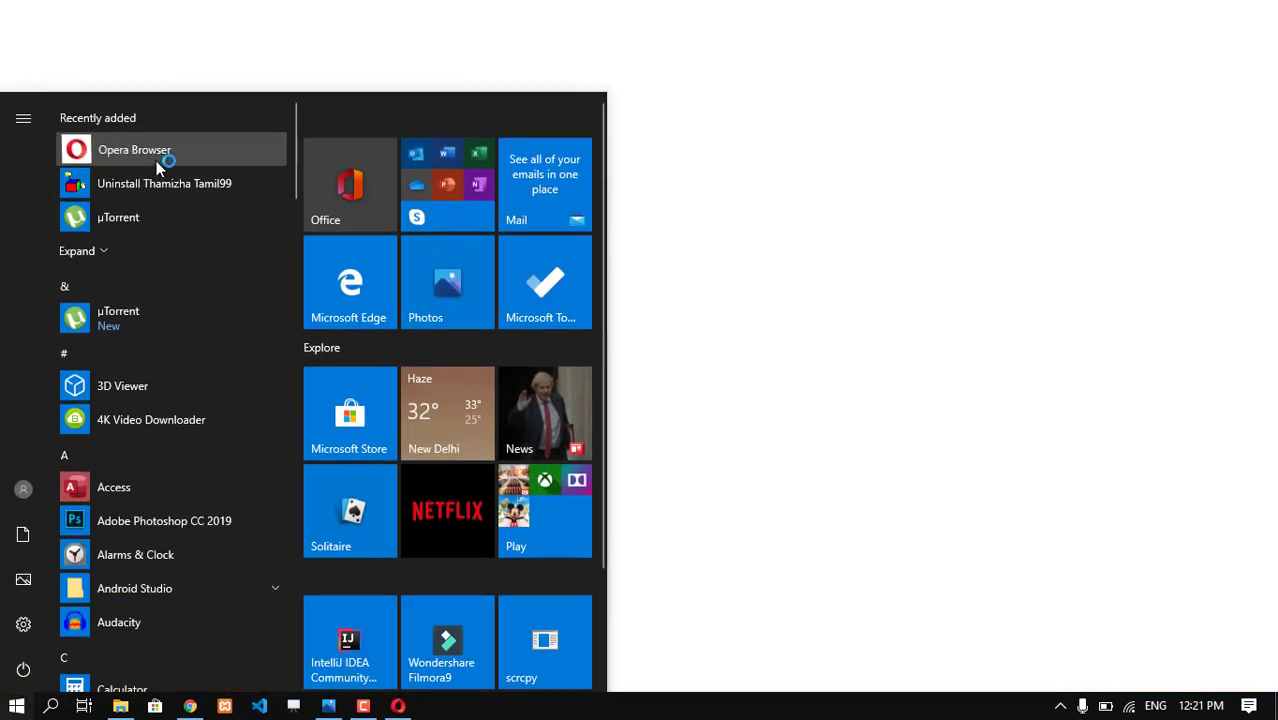
{"action": "left_click", "coordinate": [156, 161]}
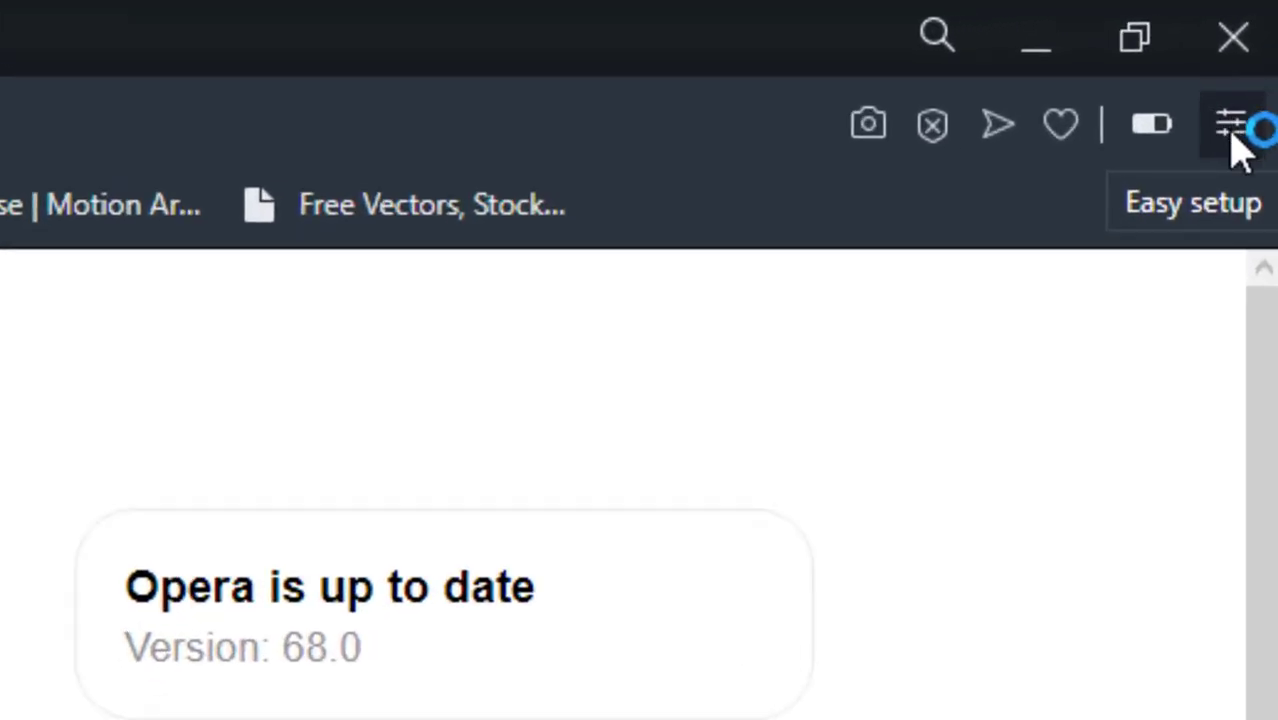
{"action": "left_click", "coordinate": [1234, 138]}
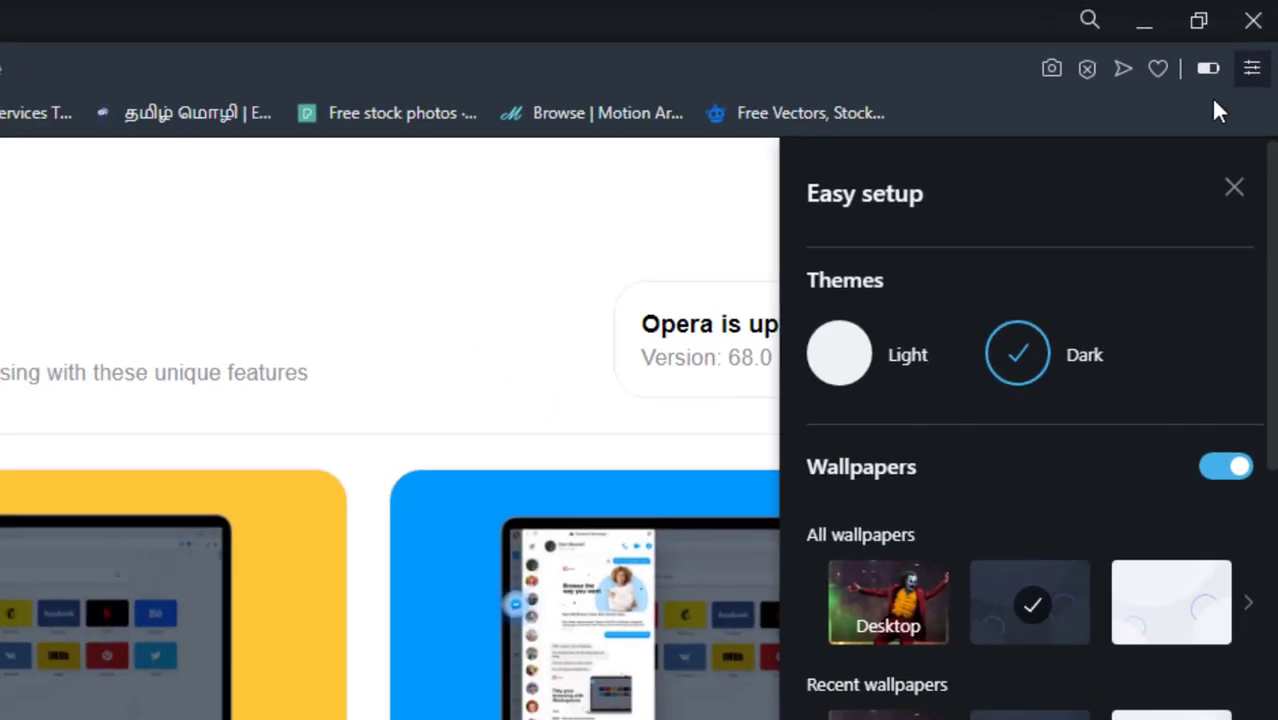
{"action": "scroll", "coordinate": [1085, 351], "scroll_direction": "down", "scroll_amount": 5}
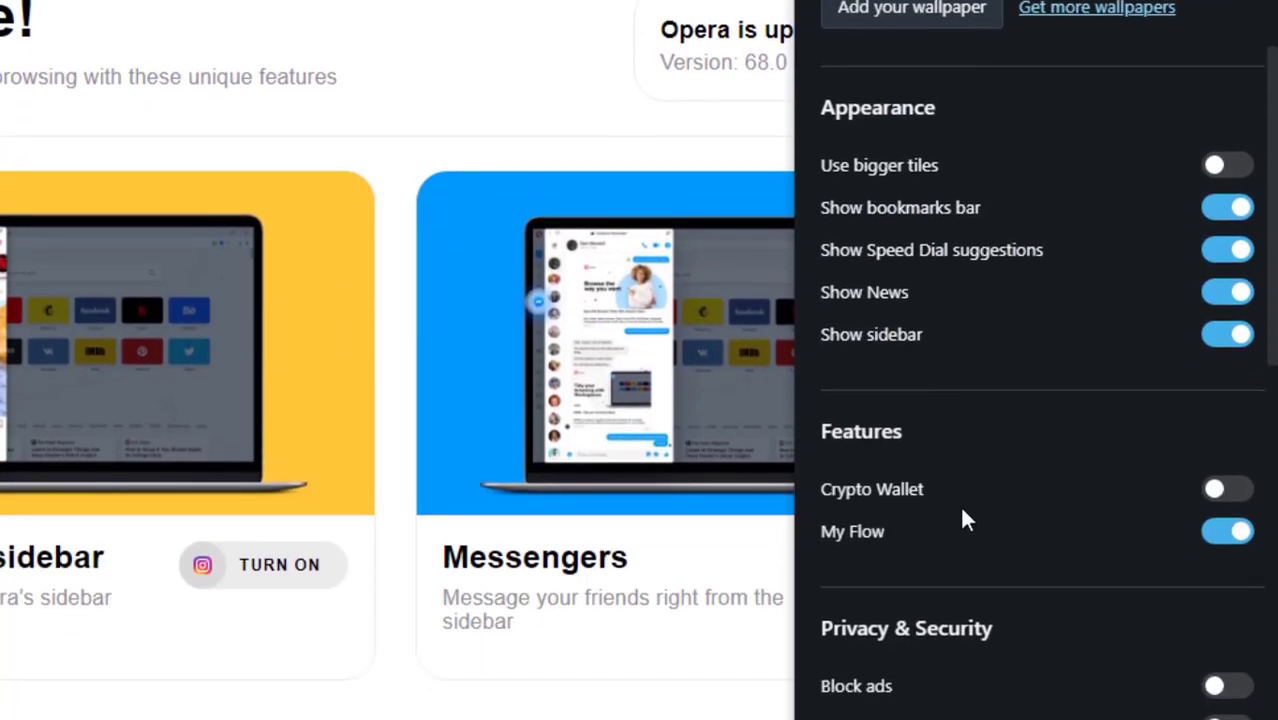
{"action": "scroll", "coordinate": [962, 512], "scroll_direction": "down", "scroll_amount": 5}
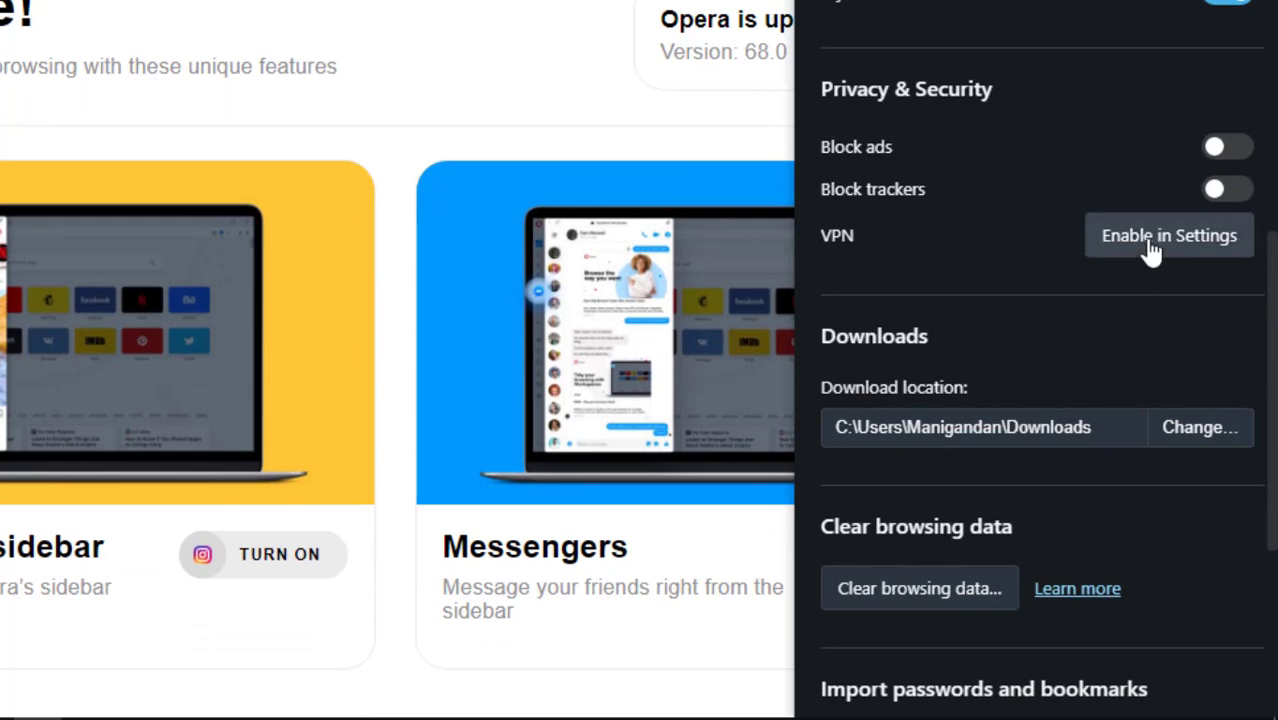
{"action": "left_click", "coordinate": [1153, 248]}
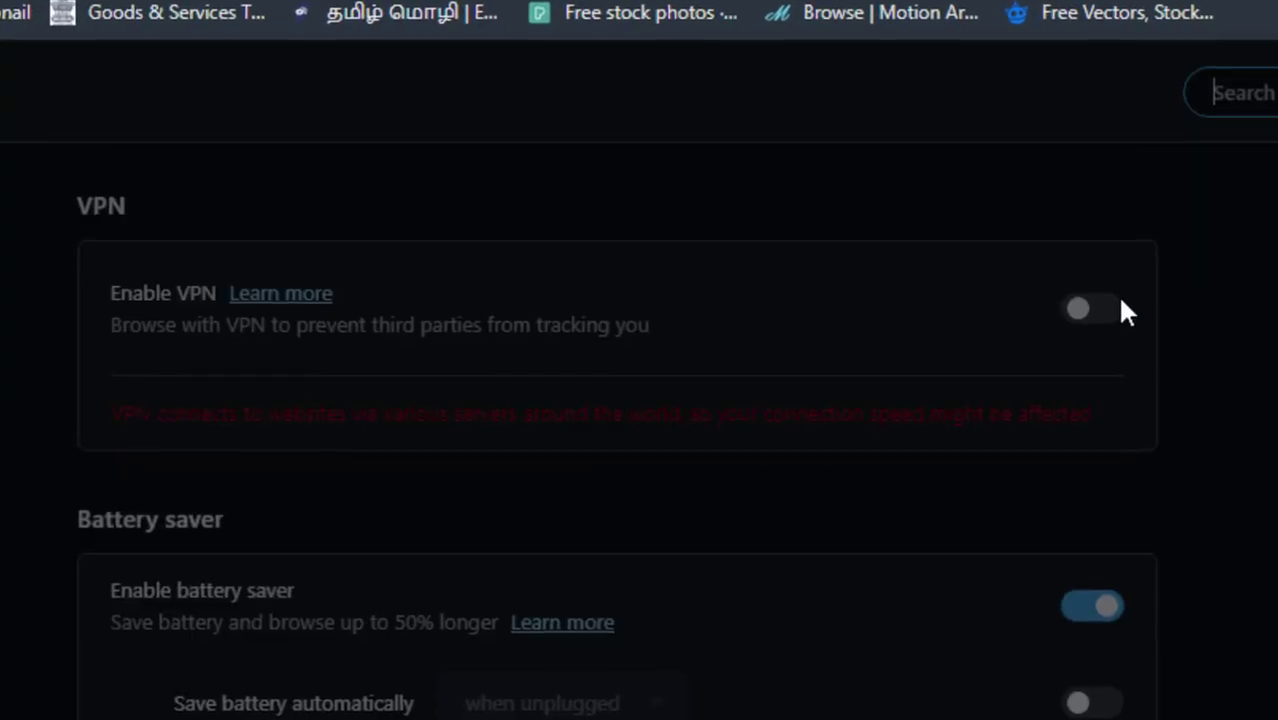
Enable Opera's built-in VPN, acknowledging the connection speed warning.
{"action": "left_click", "coordinate": [1121, 302]}
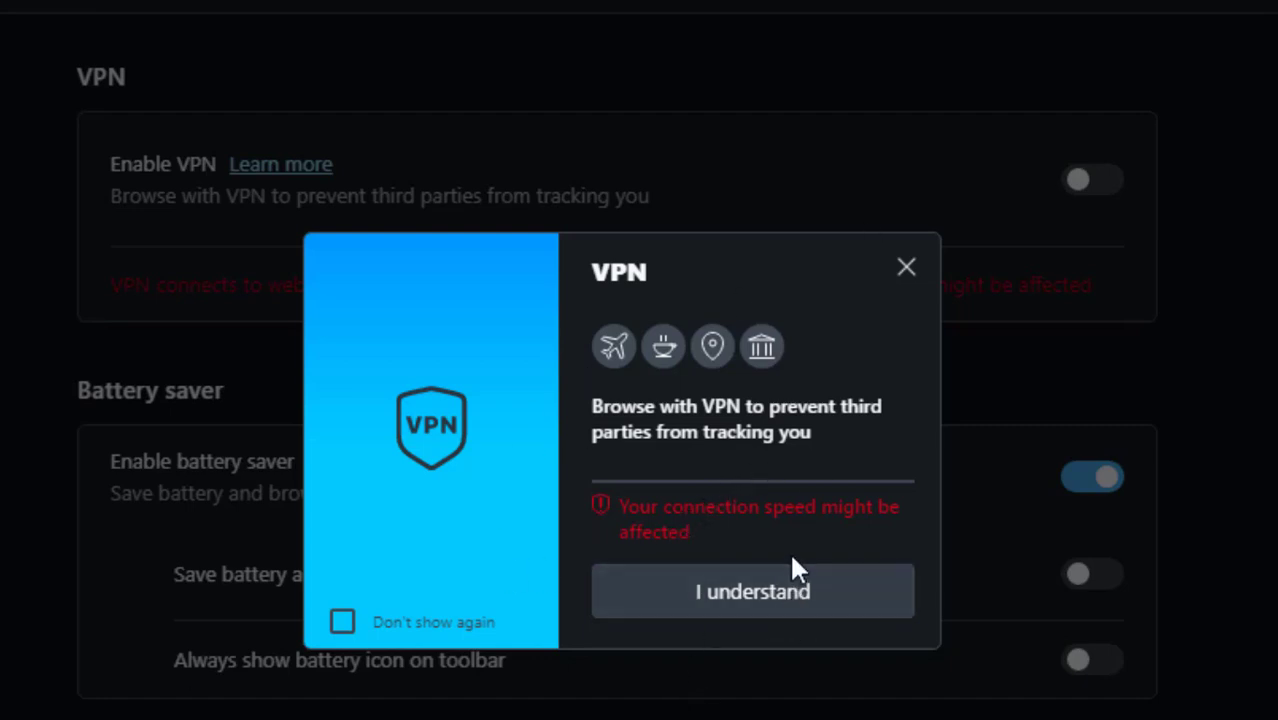
{"action": "left_click", "coordinate": [1045, 280]}
{"action": "left_click", "coordinate": [1084, 188]}
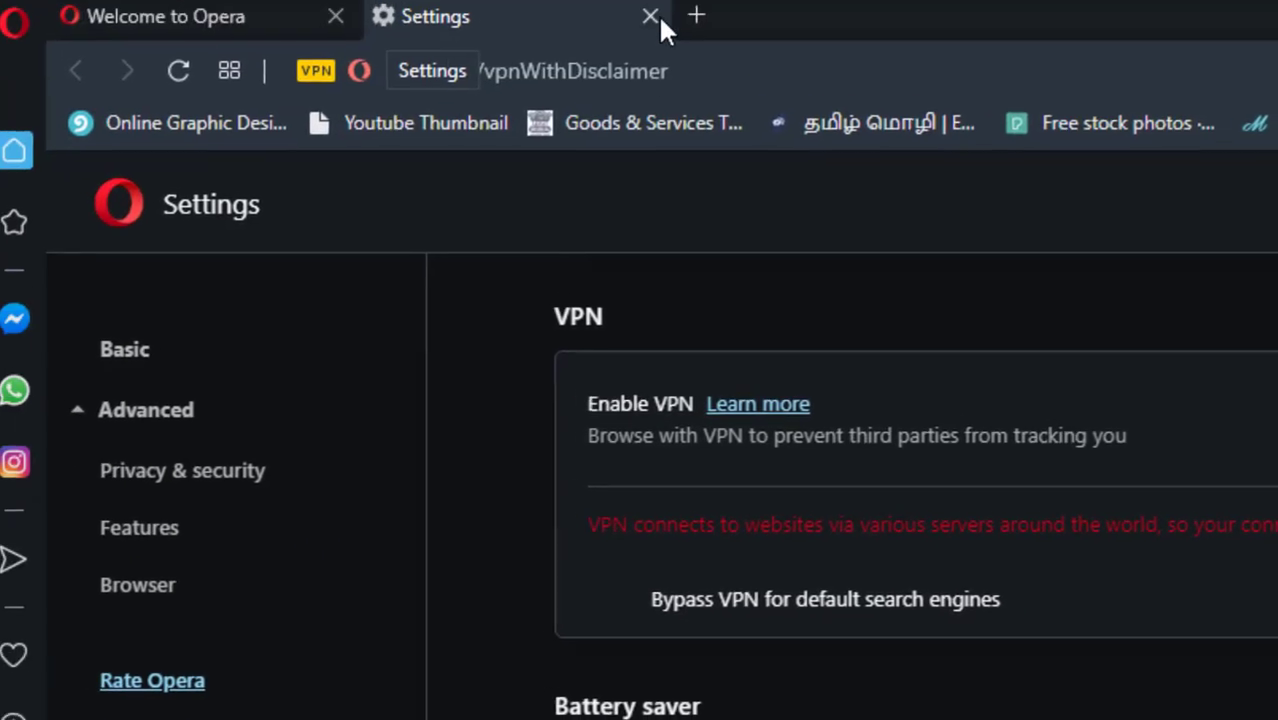
Close the Settings and Welcome tabs, leaving a new Speed Dial tab.
{"action": "left_click", "coordinate": [657, 20]}
{"action": "left_click", "coordinate": [410, 35]}
{"action": "left_click", "coordinate": [351, 24]}
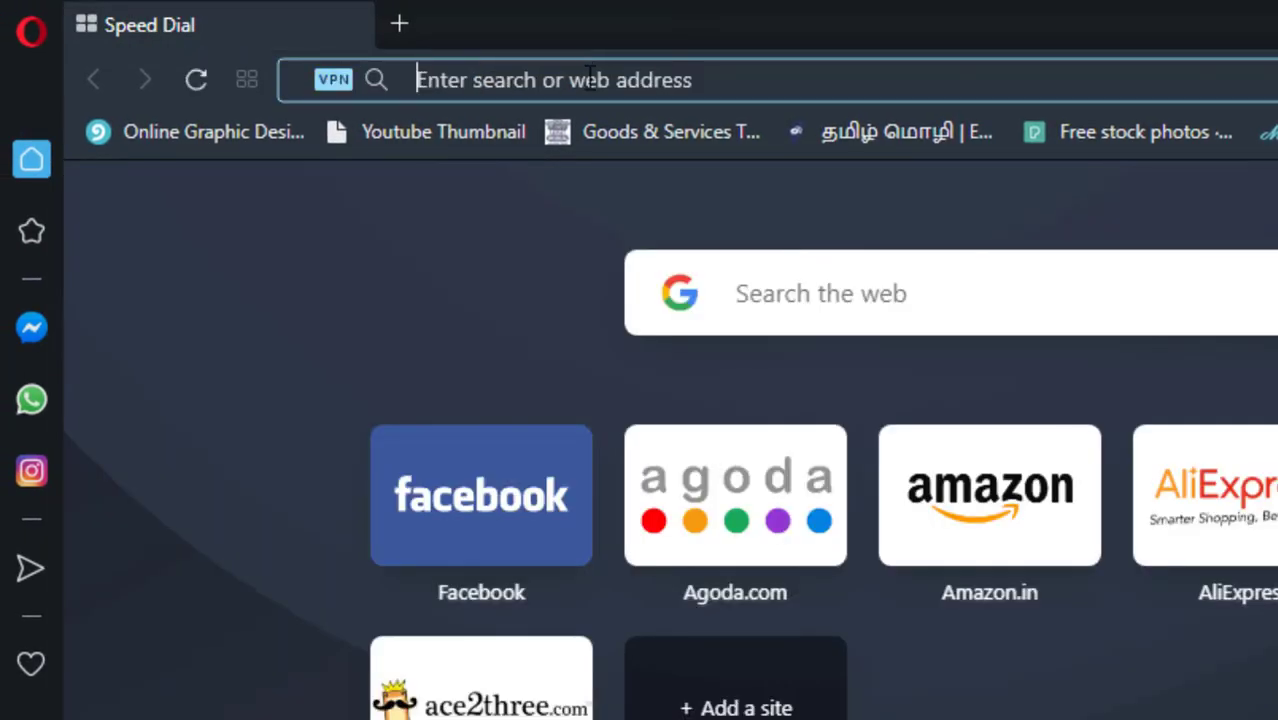
{"action": "type", "text": "jgjfgfhf"}
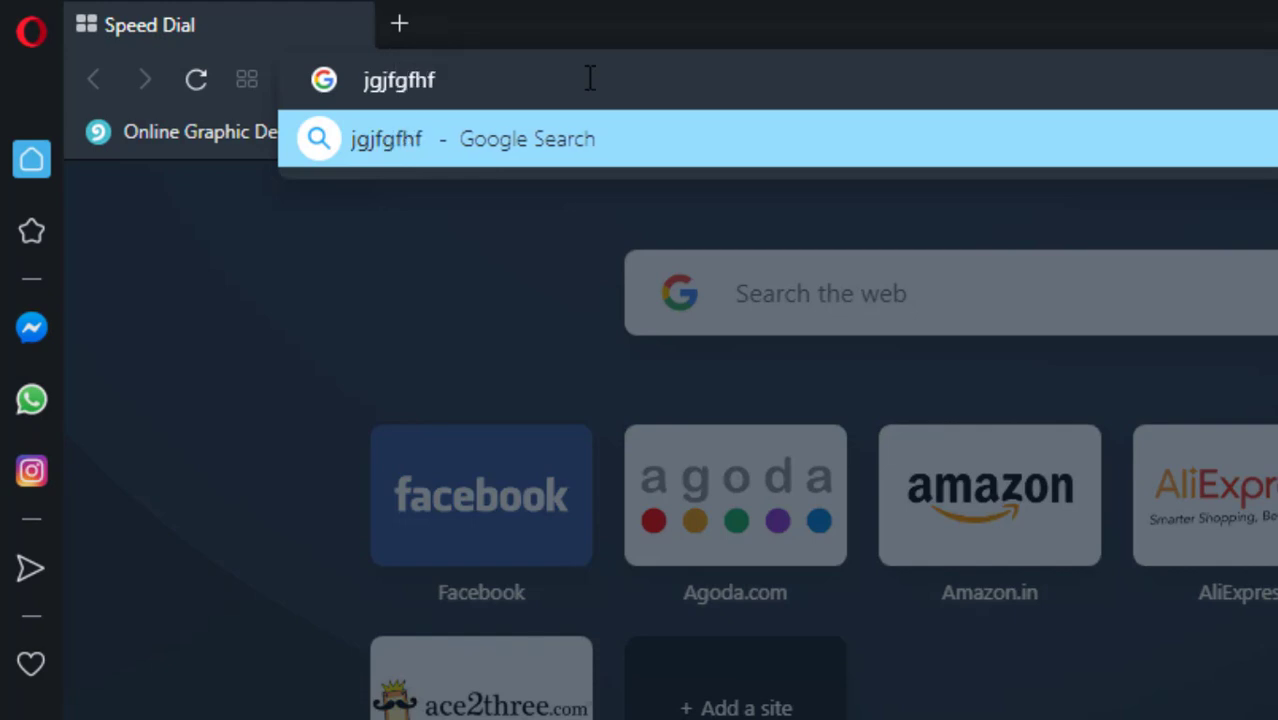
{"action": "key", "text": "BackSpace"}
{"action": "key", "text": "BackSpace"}
{"action": "key", "text": "BackSpace"}
{"action": "key", "text": "BackSpace"}
{"action": "key", "text": "BackSpace"}
{"action": "key", "text": "BackSpace"}
{"action": "key", "text": "BackSpace"}
{"action": "key", "text": "BackSpace"}
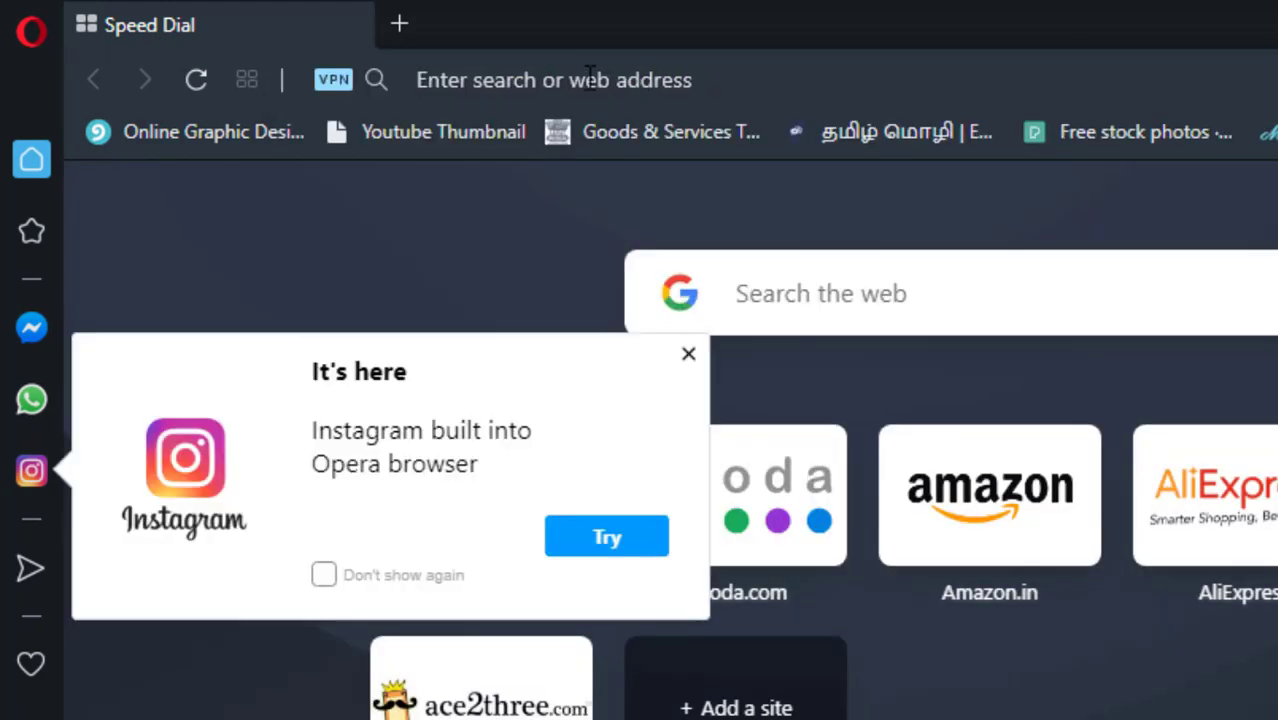
{"action": "left_click", "coordinate": [688, 353]}
{"action": "left_click", "coordinate": [614, 70]}
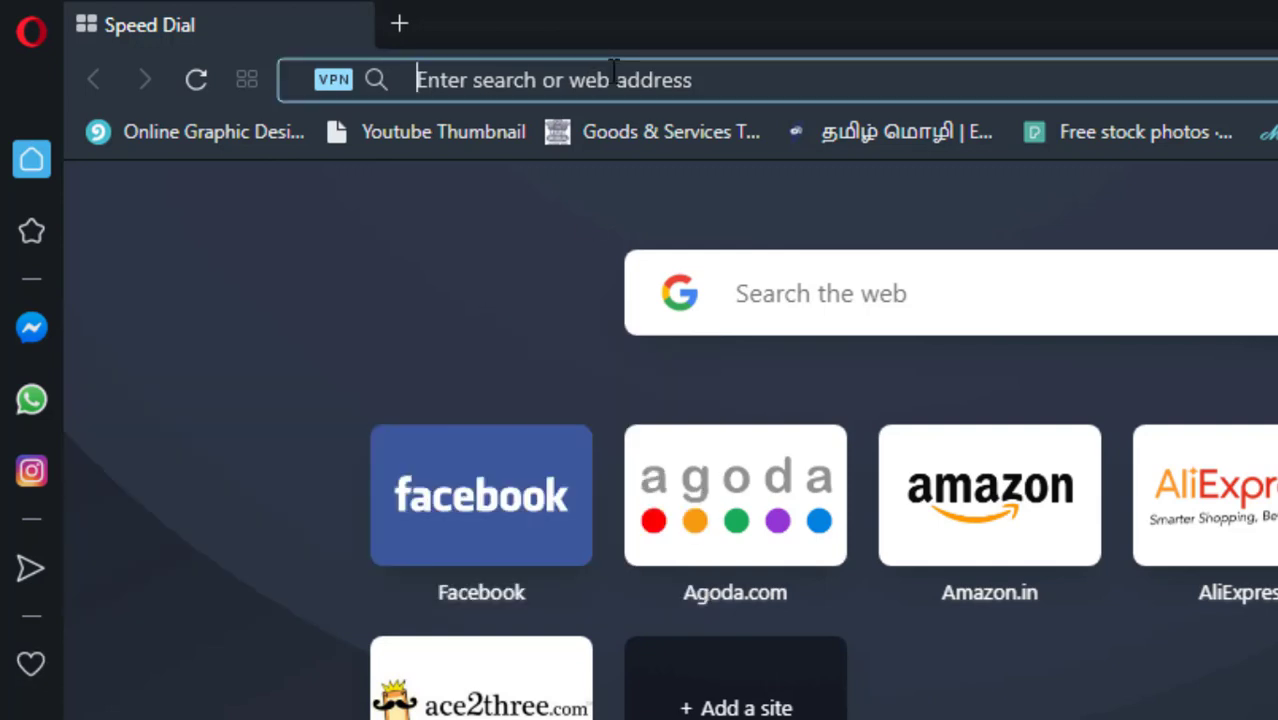